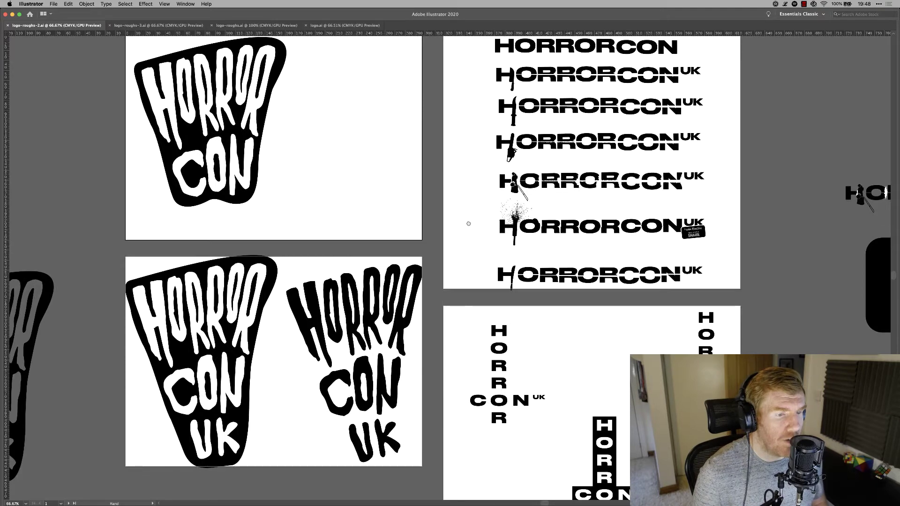
# Examine the cross-shaped HORROR CON UK layouts, including the white-on-black version, on their artboard in logo-roughs-2.ai
pyautogui.scroll(-12, 468, 224)
pyautogui.hscroll(3, 468, 223)
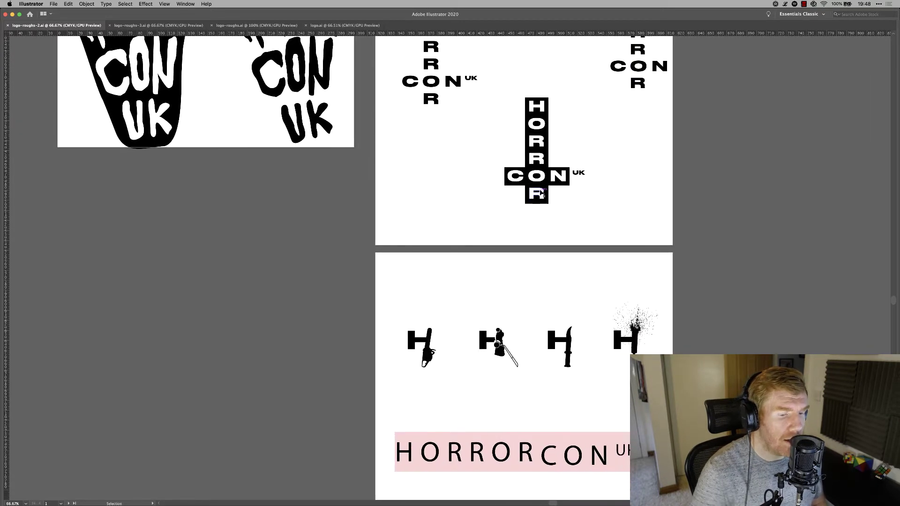
pyautogui.press('super+equal')
pyautogui.moveTo(585, 136); pyautogui.dragTo(496, 270)
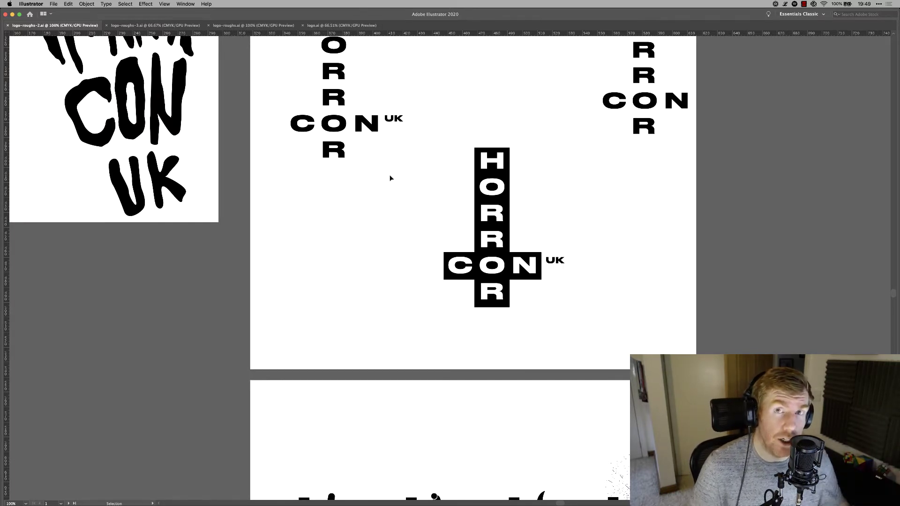
pyautogui.scroll(2, 448, 201)
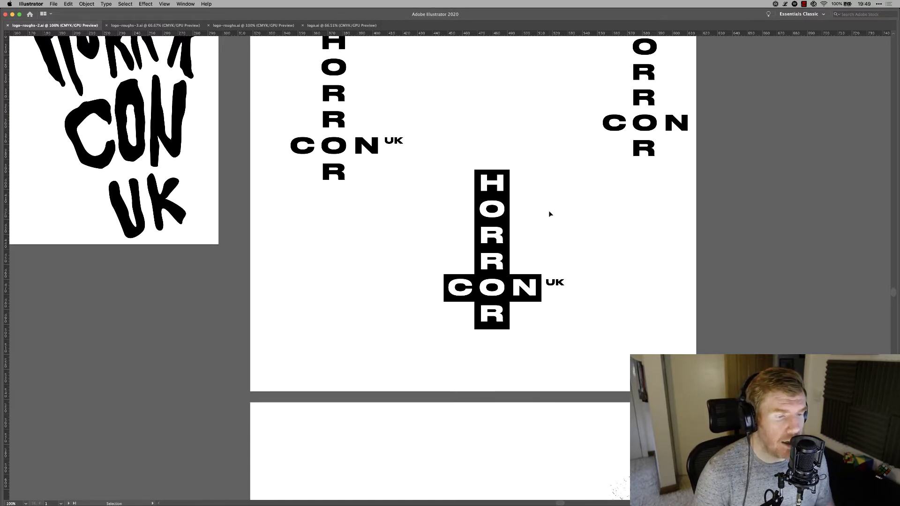
pyautogui.click(364, 147)
pyautogui.click(363, 206)
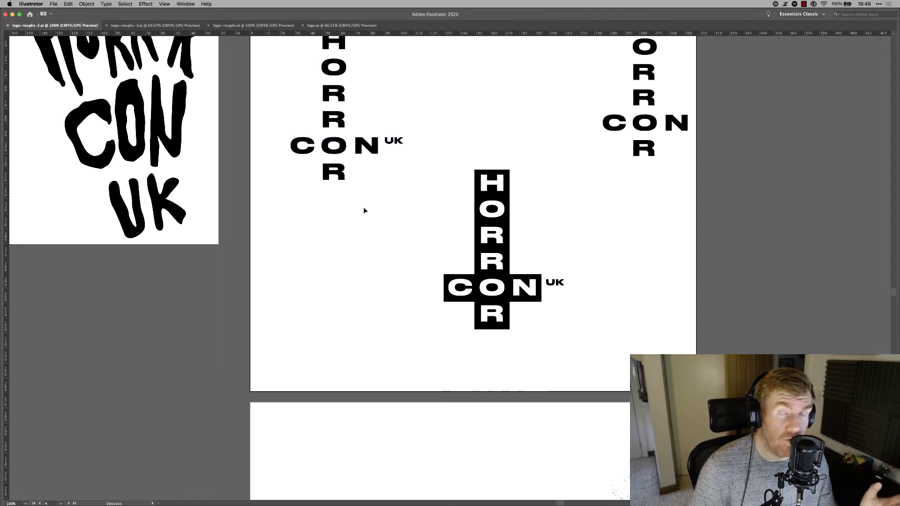
pyautogui.scroll(1, 381, 227)
pyautogui.scroll(1, 381, 227)
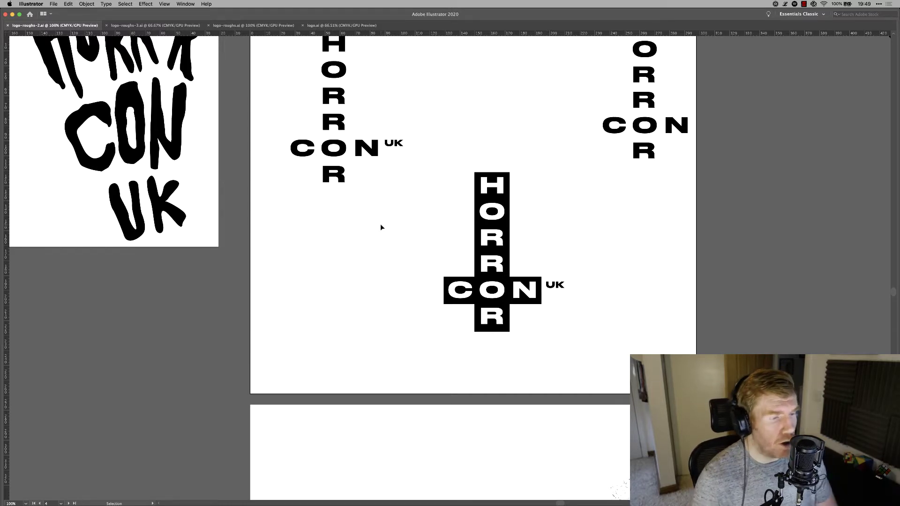
pyautogui.scroll(2, 446, 305)
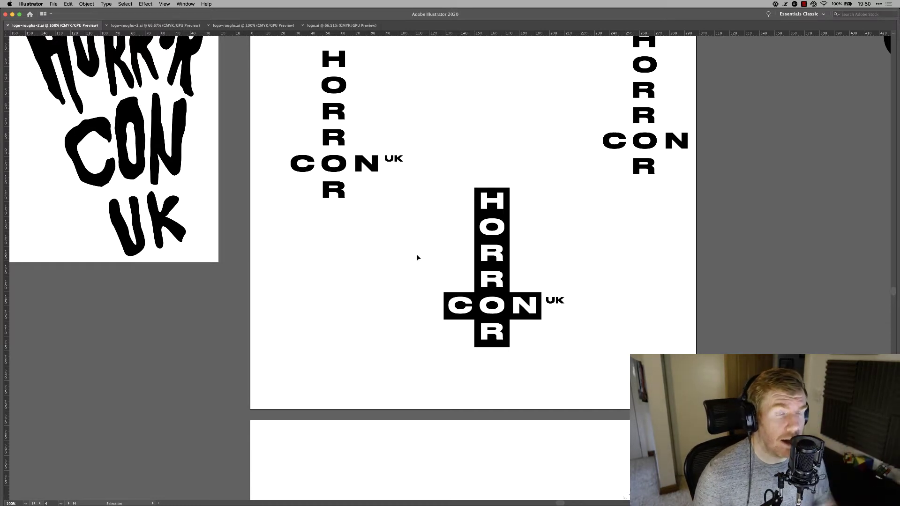
# Look over the row of weapon-shaped H marks on the artboard below the cross layouts
pyautogui.scroll(-1, 422, 253)
pyautogui.scroll(-5, 427, 242)
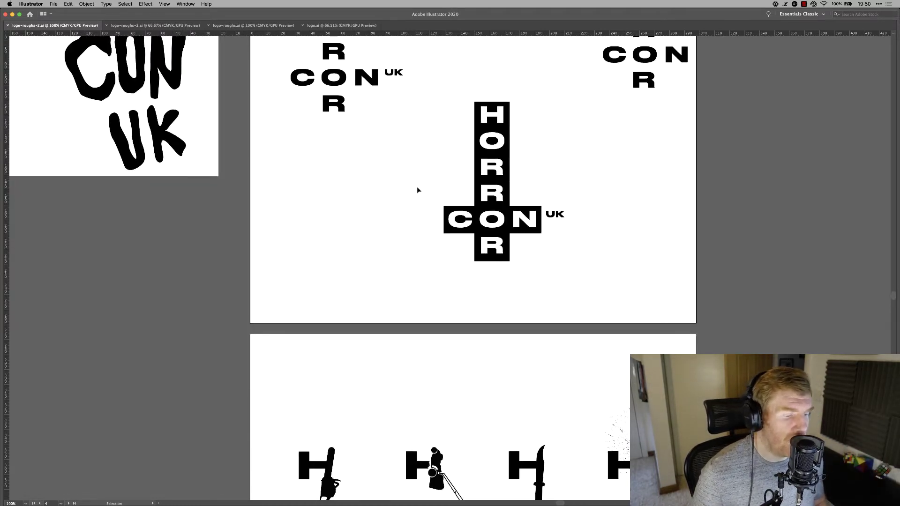
pyautogui.scroll(-5, 416, 189)
pyautogui.scroll(-5, 438, 253)
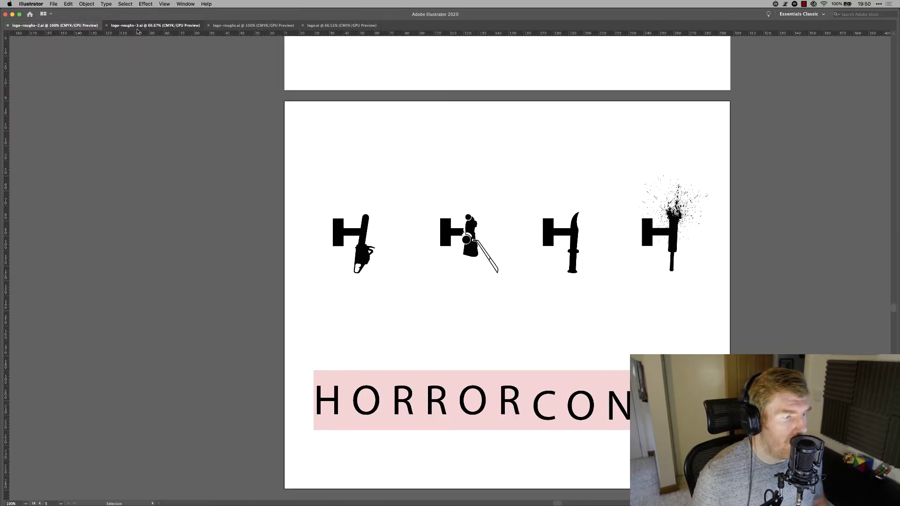
# Switch to the logo-roughs.ai document and inspect the two H letters built from axes at 200%
pyautogui.click(155, 26)
pyautogui.click(255, 25)
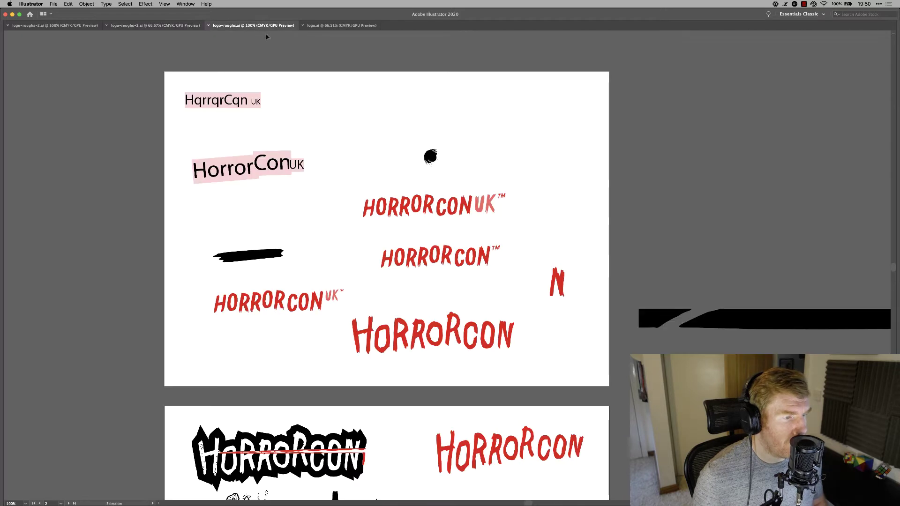
pyautogui.scroll(-10, 371, 139)
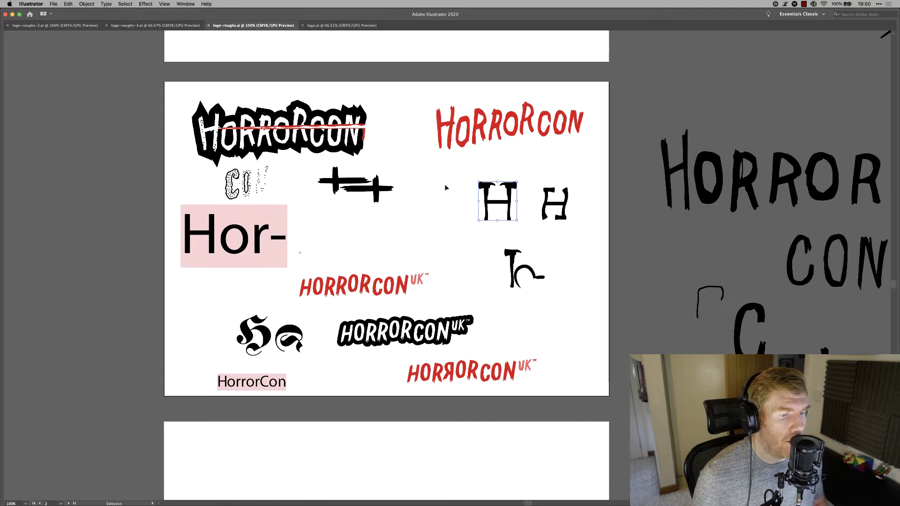
pyautogui.click(602, 219)
pyautogui.hscroll(2, 558, 217)
pyautogui.press('super+plus')
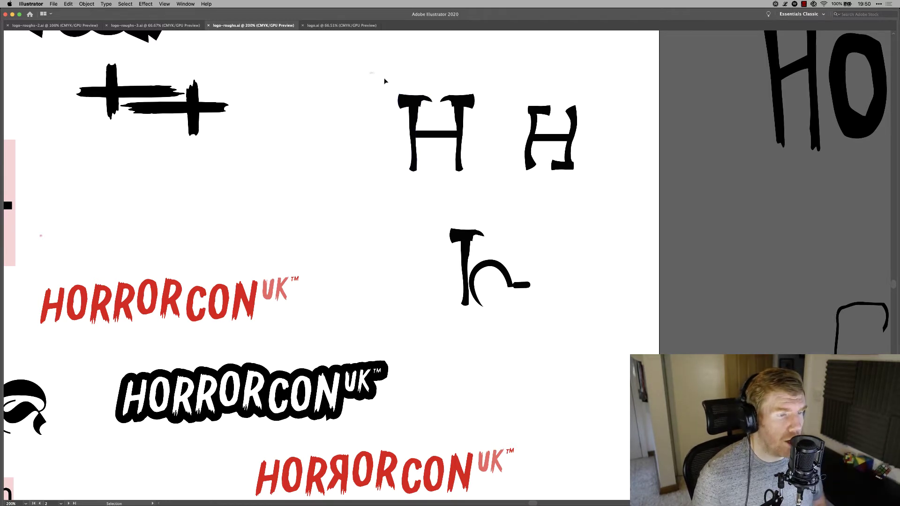
pyautogui.moveTo(453, 192); pyautogui.dragTo(454, 191)
pyautogui.moveTo(363, 80); pyautogui.dragTo(602, 180)
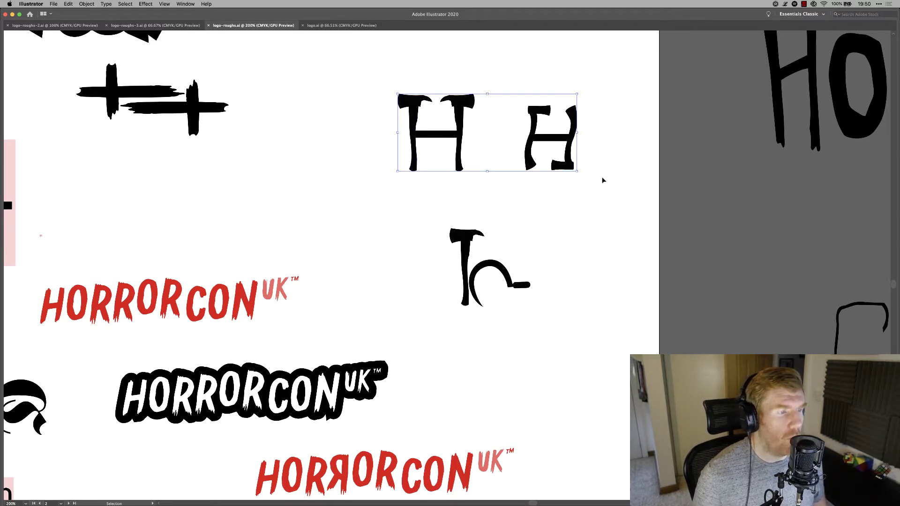
# Return to the logo-roughs-2.ai document and view the four weapon H marks at 150%
pyautogui.click(154, 25)
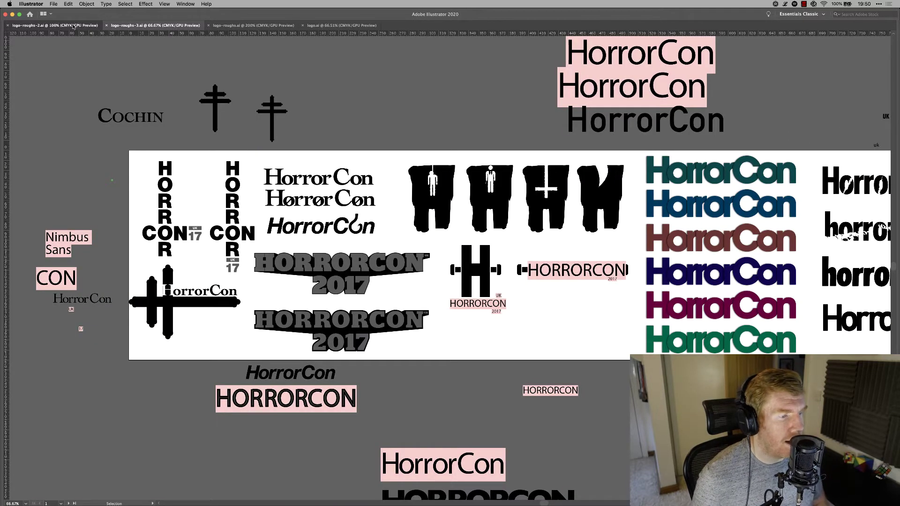
pyautogui.click(56, 26)
pyautogui.hscroll(2, 473, 218)
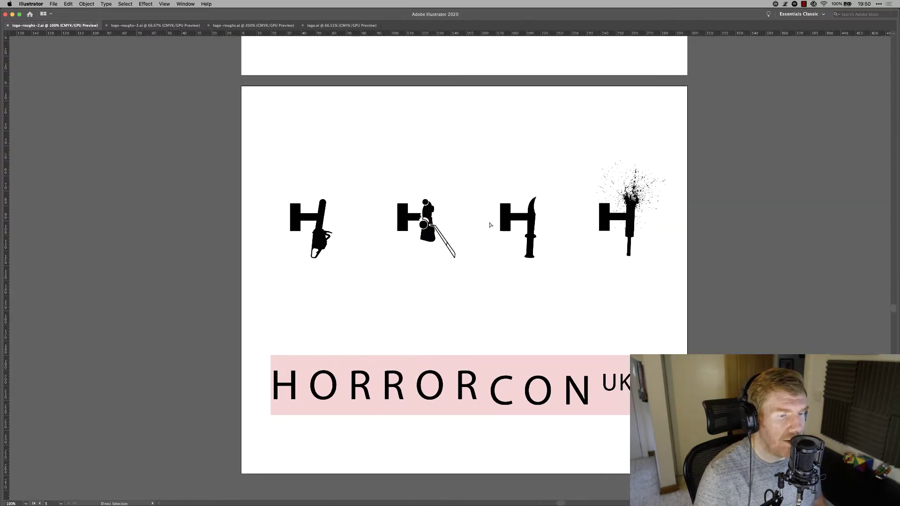
pyautogui.press('super+equal')
pyautogui.hscroll(2, 408, 293)
pyautogui.scroll(1, 408, 293)
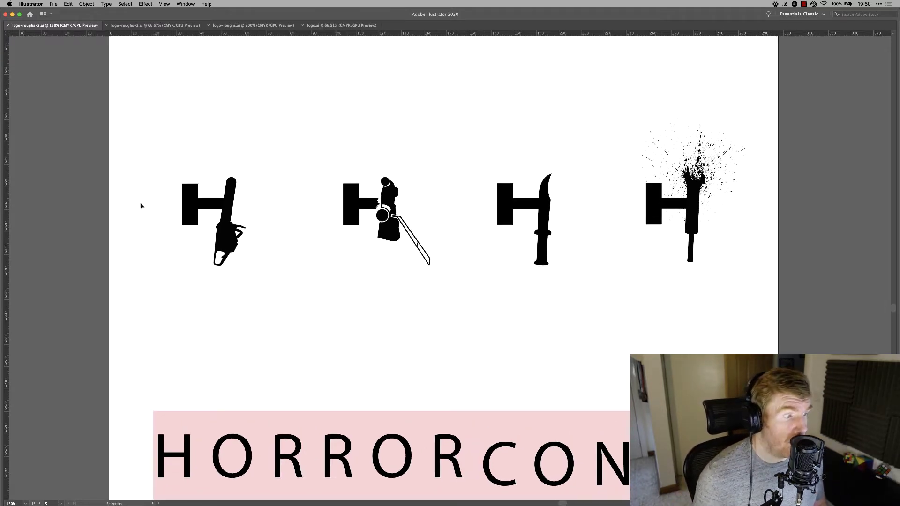
pyautogui.click(196, 211)
pyautogui.moveTo(169, 178); pyautogui.dragTo(190, 140)
pyautogui.press('super+z')
pyautogui.click(283, 171)
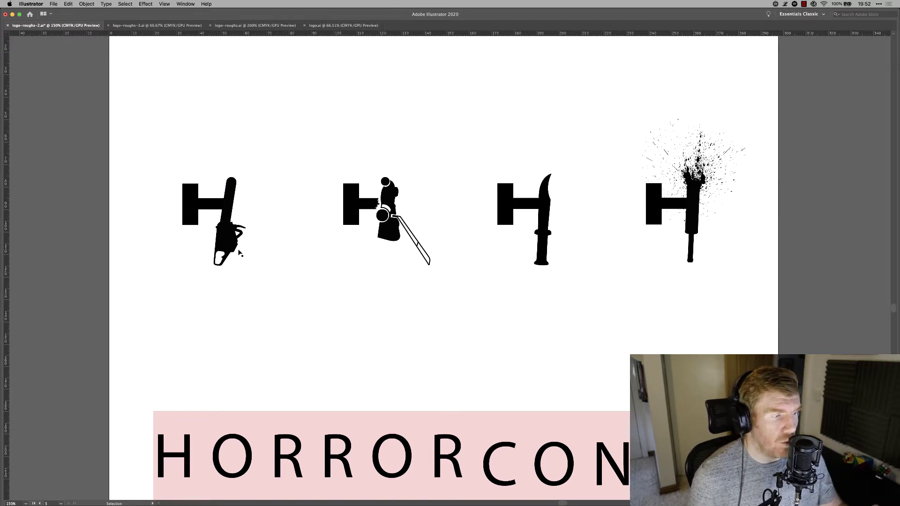
# Single out the second H mark and the knife H mark in turn for inspection, leaving nothing selected
pyautogui.click(392, 225)
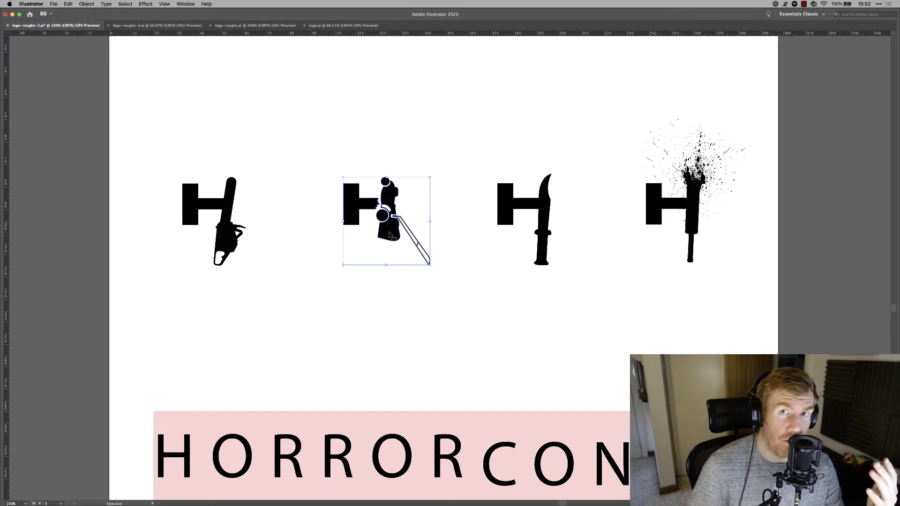
pyautogui.click(408, 320)
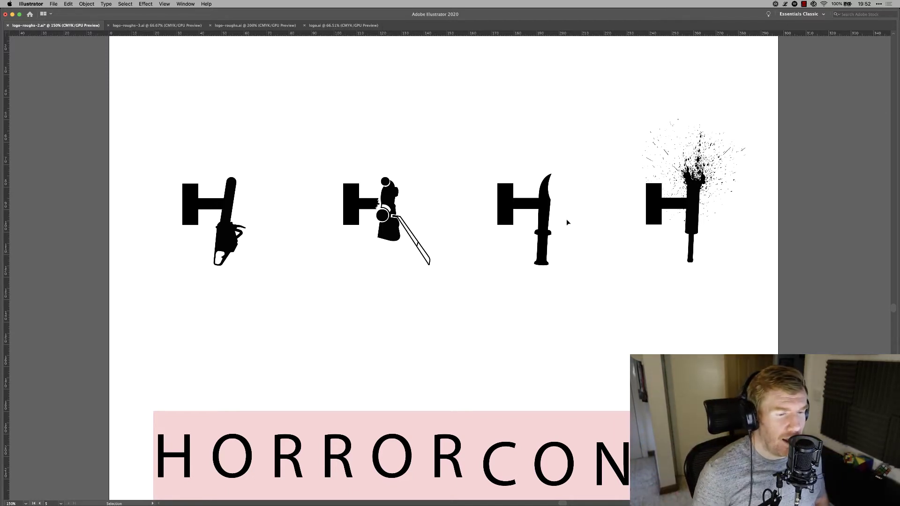
pyautogui.click(545, 201)
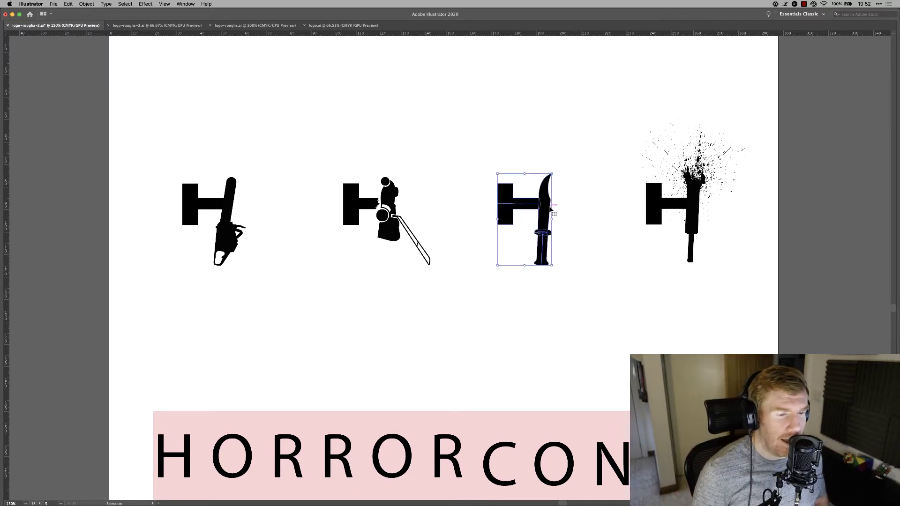
pyautogui.click(571, 246)
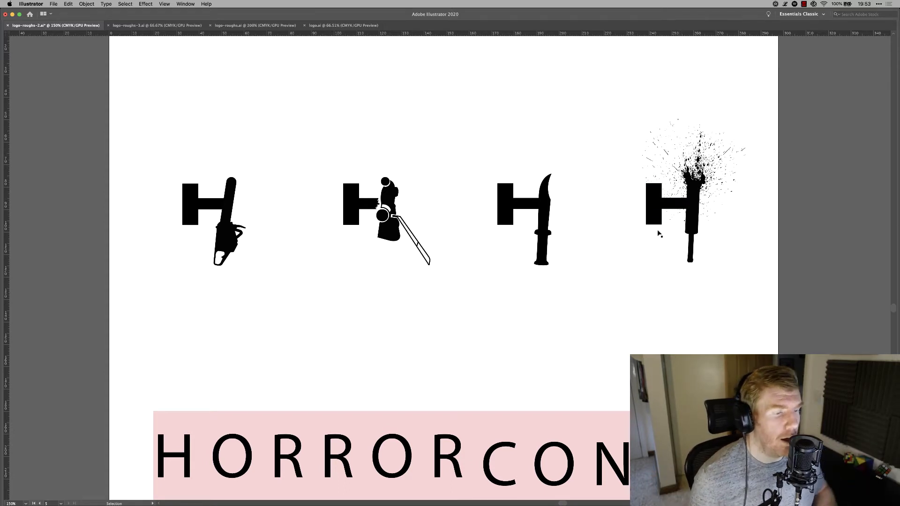
# Go to the artboard of horizontal HORRORCON wordmarks and single out the plain, uncut version for inspection at 150%
pyautogui.press('super+1')
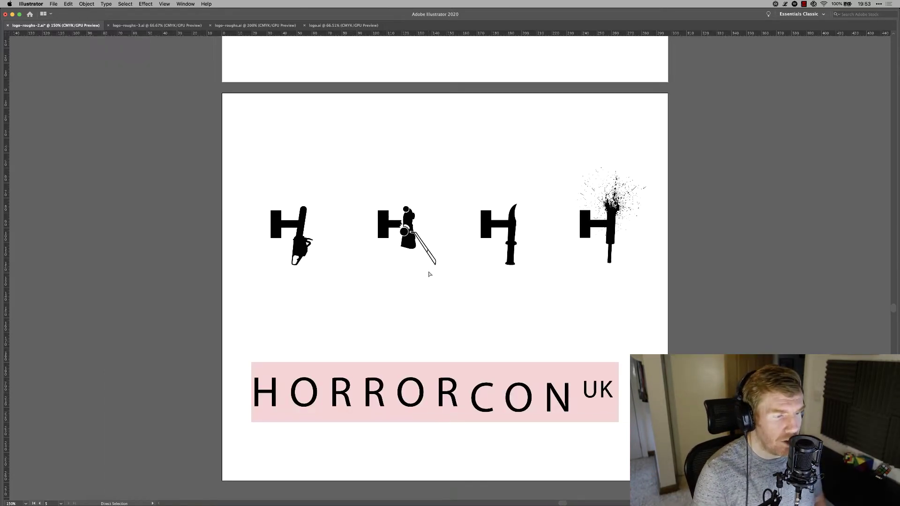
pyautogui.scroll(10, 406, 275)
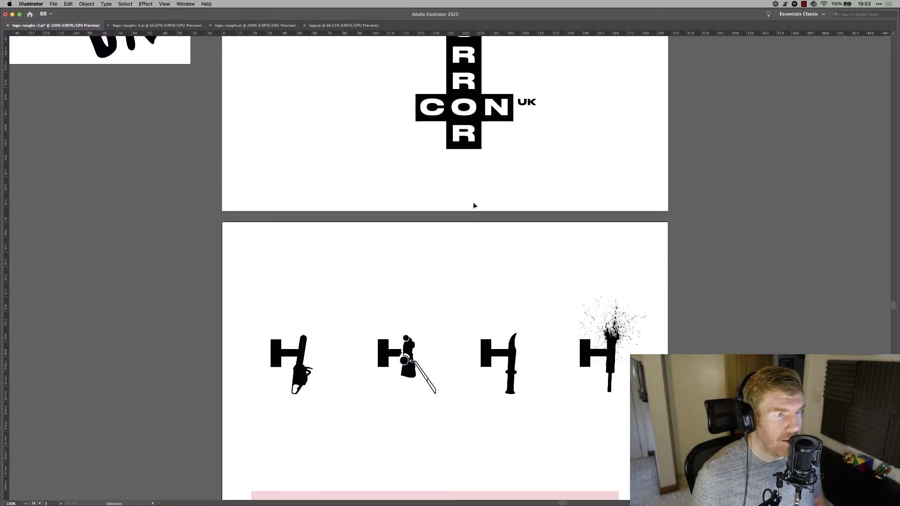
pyautogui.scroll(8, 506, 253)
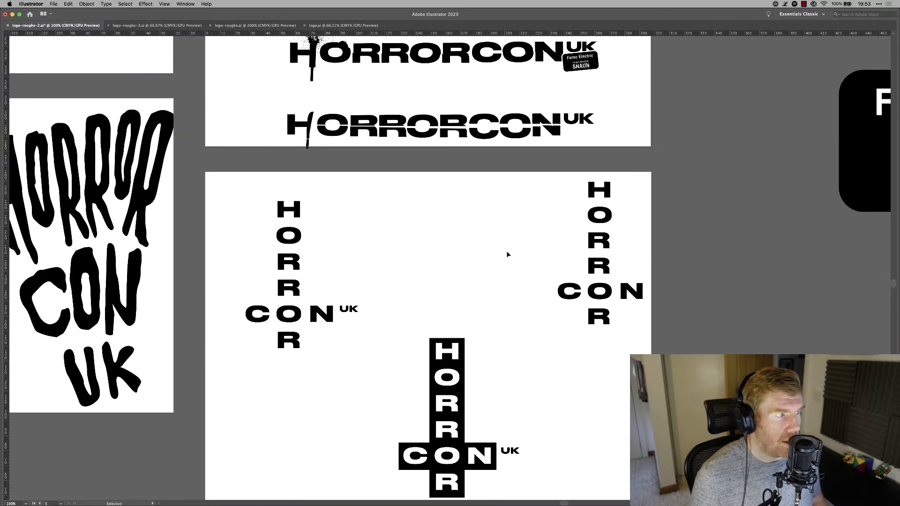
pyautogui.scroll(10, 498, 240)
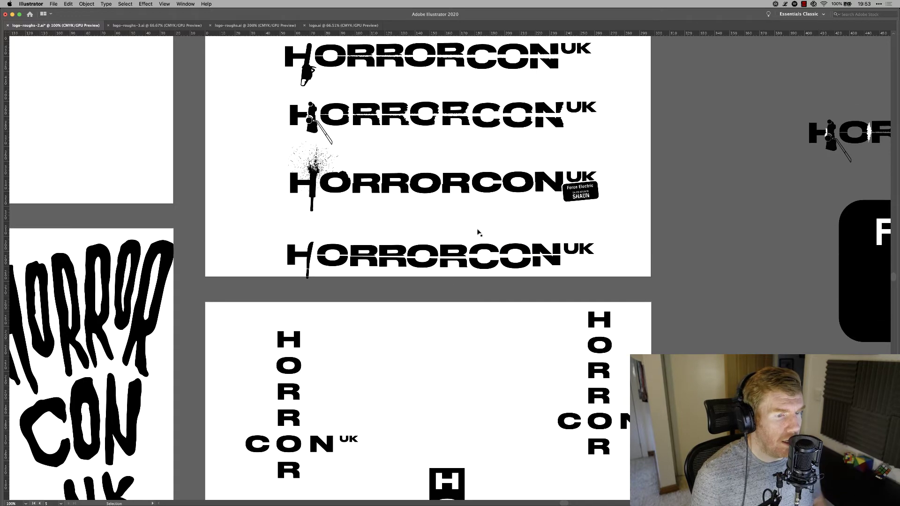
pyautogui.scroll(3, 464, 268)
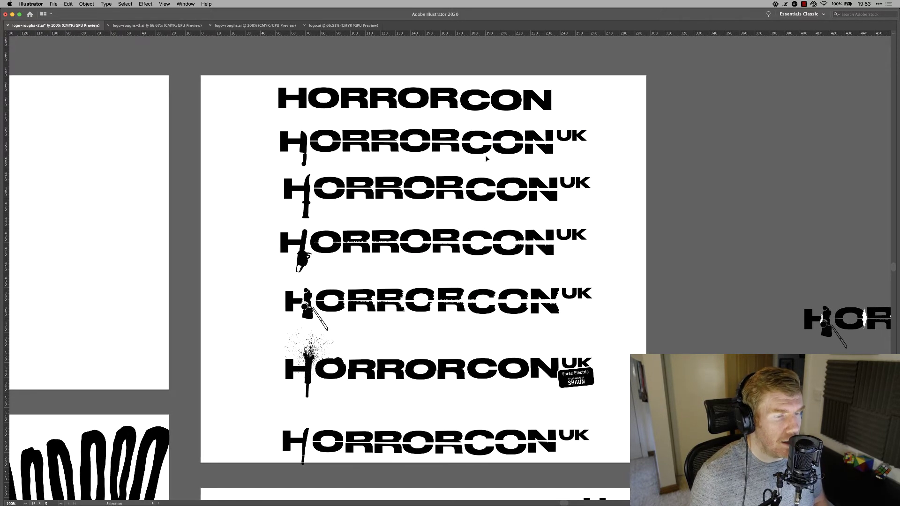
pyautogui.press('super+plus')
pyautogui.scroll(7, 487, 157)
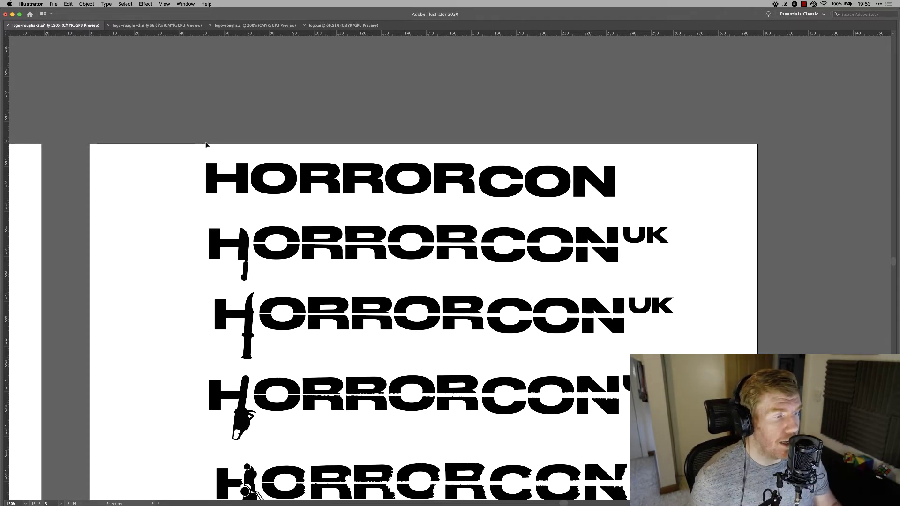
pyautogui.moveTo(121, 140); pyautogui.dragTo(652, 212)
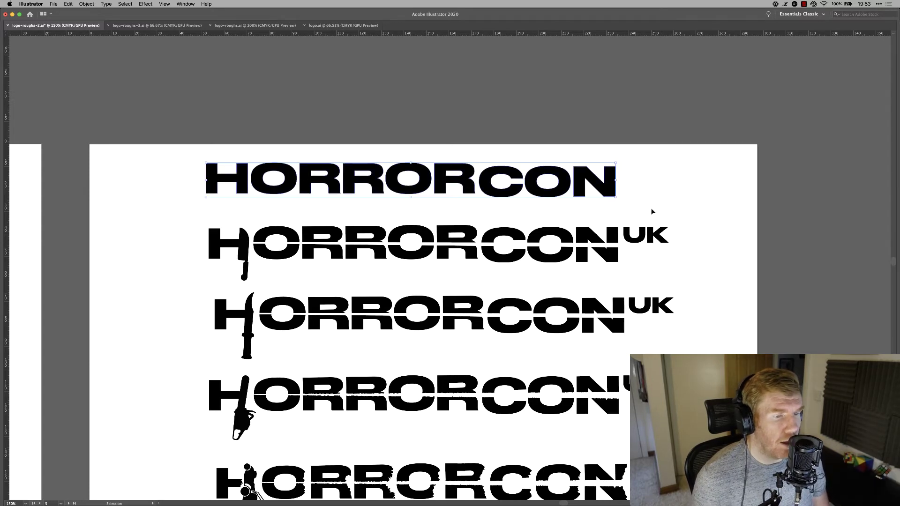
pyautogui.click(651, 212)
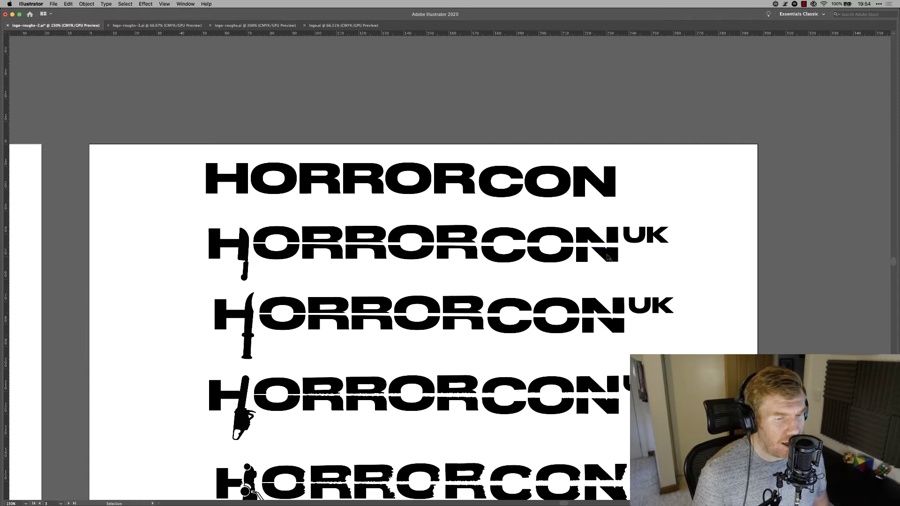
# Examine the sliced HORRORCON UK wordmark variations, from the cleaver version through to the blood-splatter and name-badge version
pyautogui.hscroll(1, 605, 248)
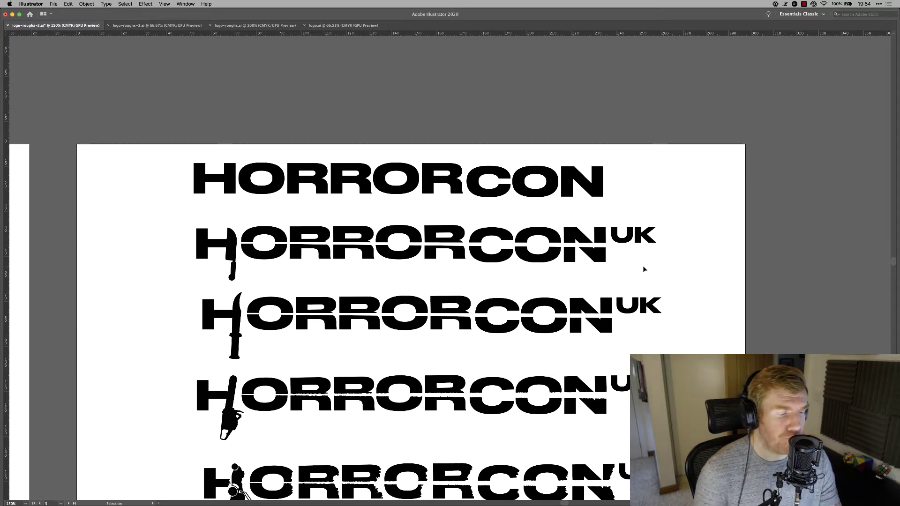
pyautogui.scroll(-1, 589, 271)
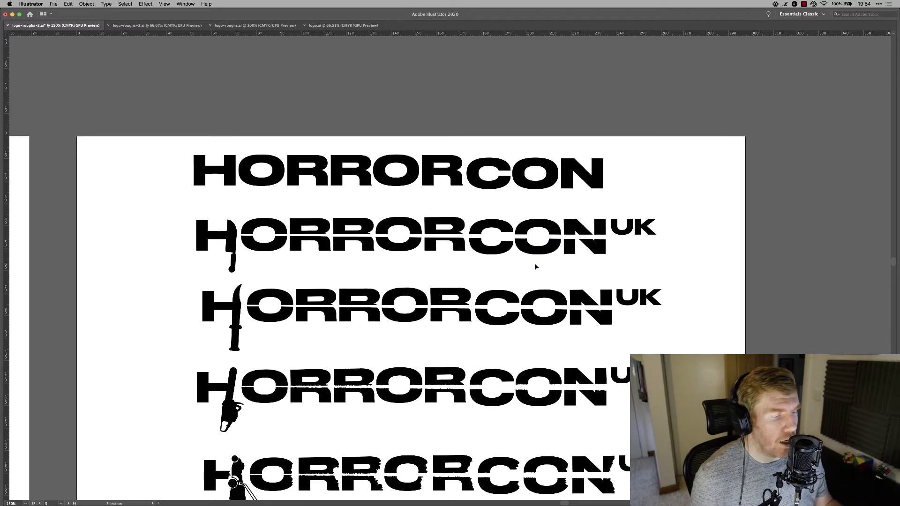
pyautogui.scroll(-1, 534, 263)
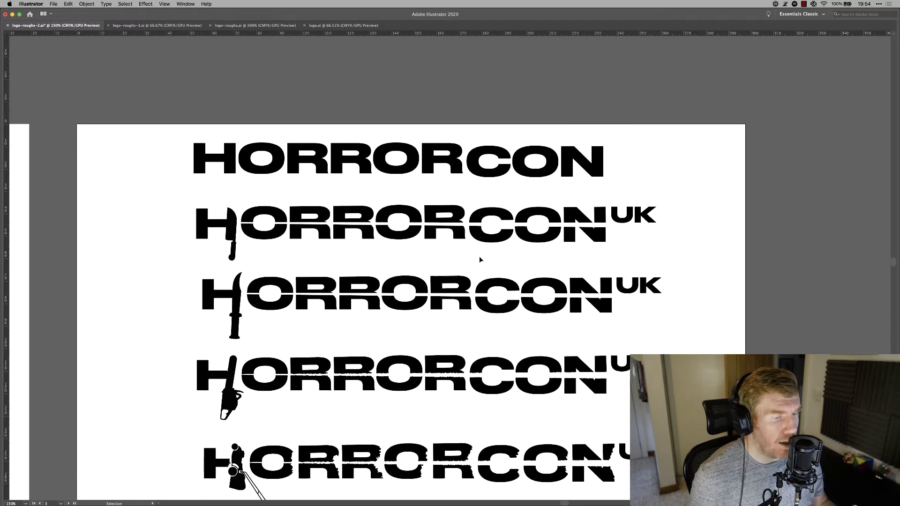
pyautogui.scroll(-2, 526, 232)
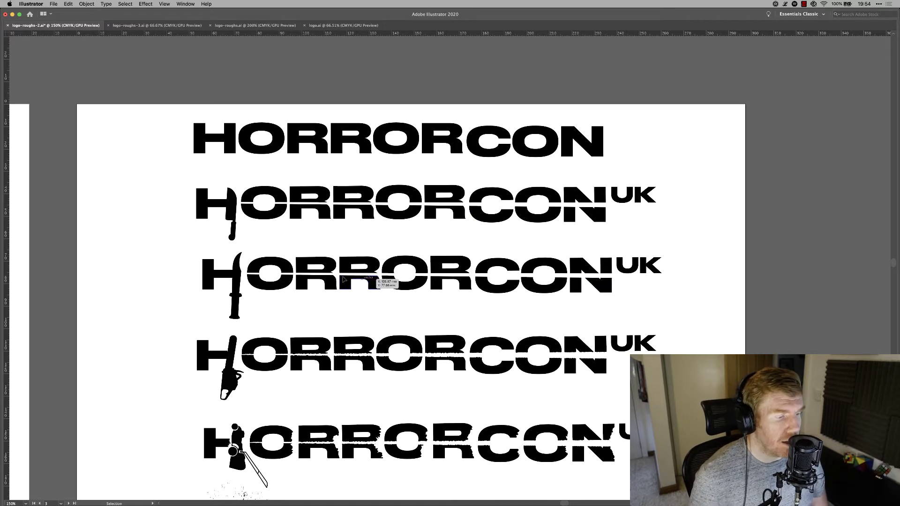
pyautogui.scroll(-3, 356, 281)
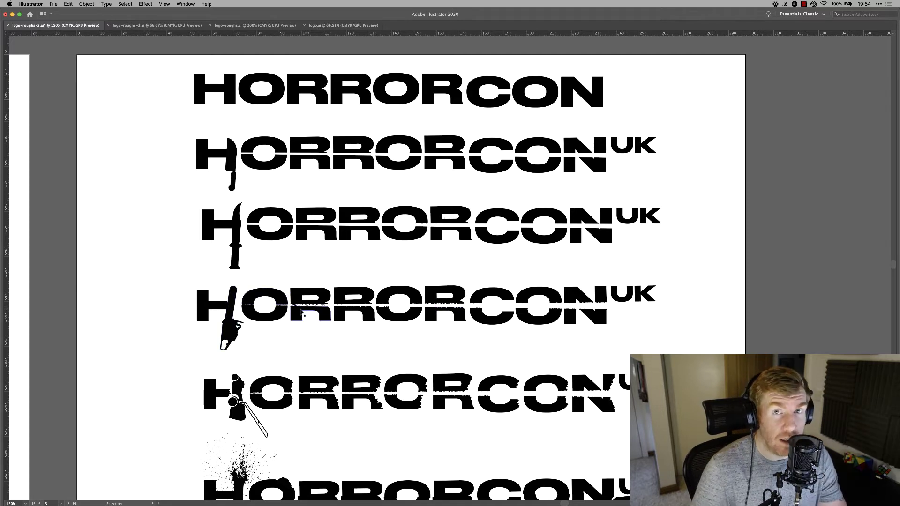
pyautogui.scroll(-3, 458, 297)
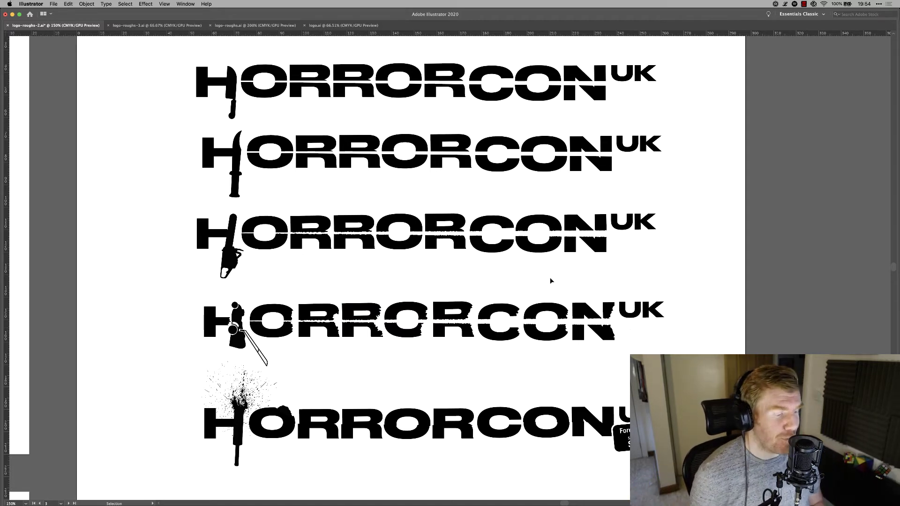
pyautogui.scroll(-3, 542, 277)
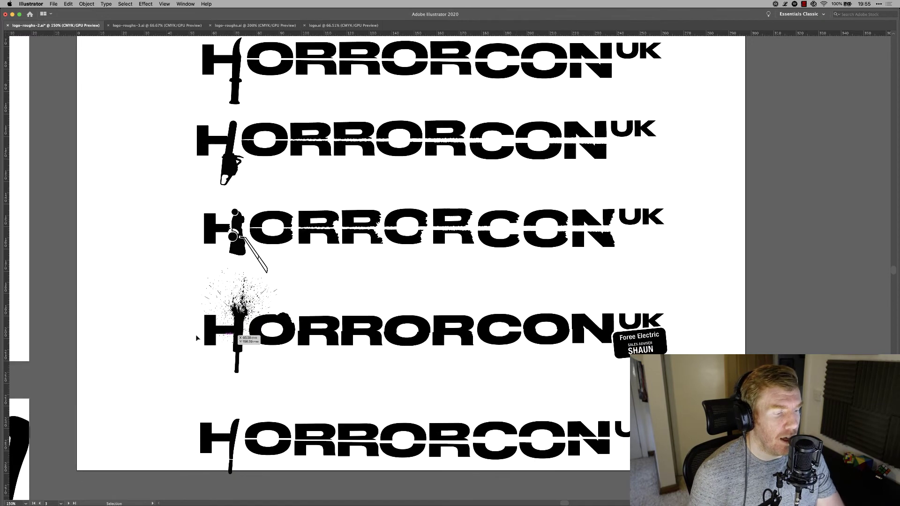
# Single out the blood-splatter wordmark and the machete wordmark beneath it in turn for inspection, leaving nothing selected
pyautogui.moveTo(176, 317); pyautogui.dragTo(521, 370)
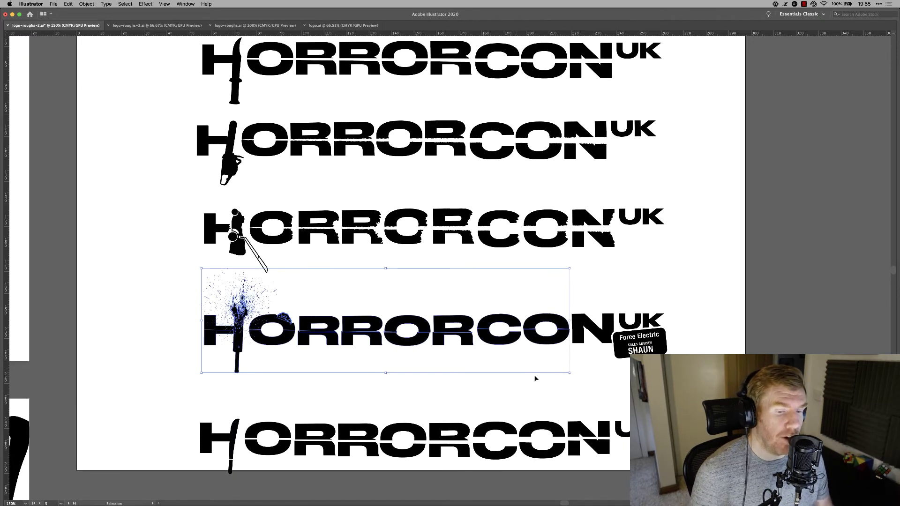
pyautogui.click(532, 375)
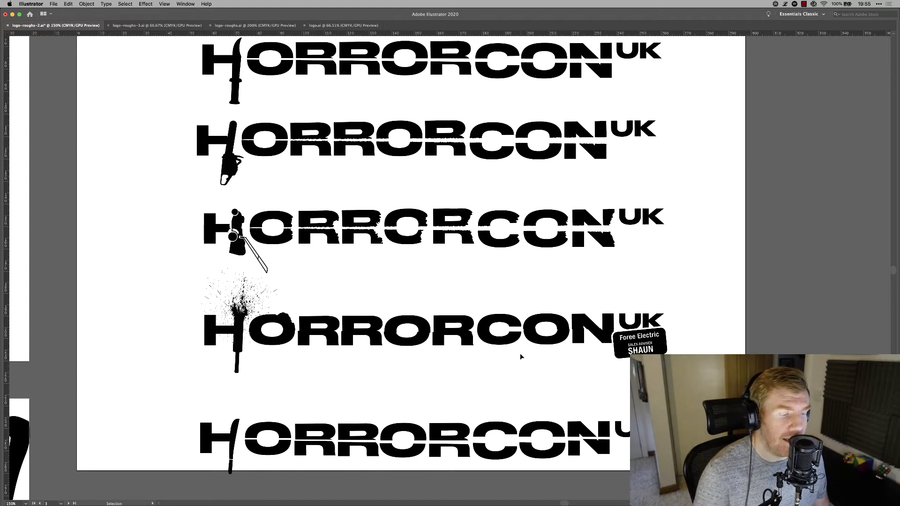
pyautogui.scroll(-3, 446, 332)
pyautogui.scroll(-1, 447, 331)
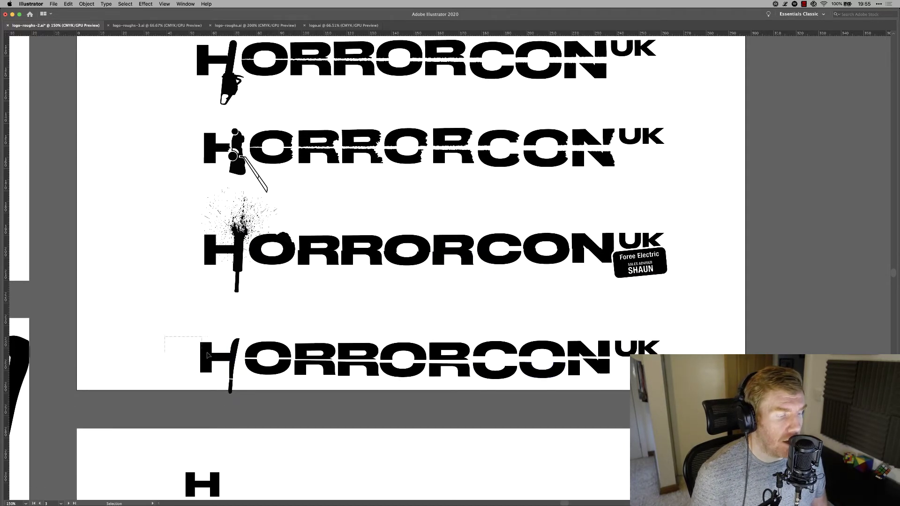
pyautogui.click(299, 369)
pyautogui.scroll(-1, 299, 382)
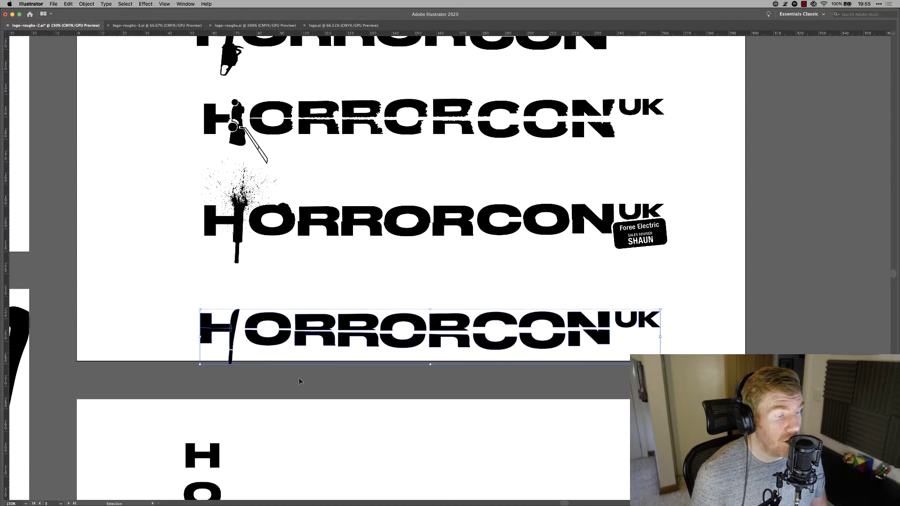
pyautogui.click(154, 326)
pyautogui.scroll(-2, 412, 249)
pyautogui.scroll(3, 413, 251)
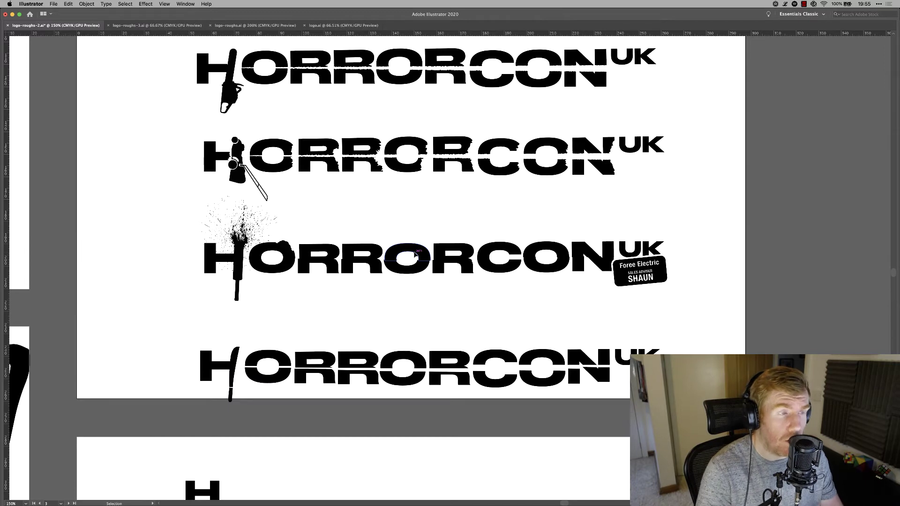
# Go to the logo.ai document and review its HORRORCON UK wordmark variations artboard by artboard, back up to the knife version
pyautogui.click(337, 24)
pyautogui.scroll(-3, 370, 168)
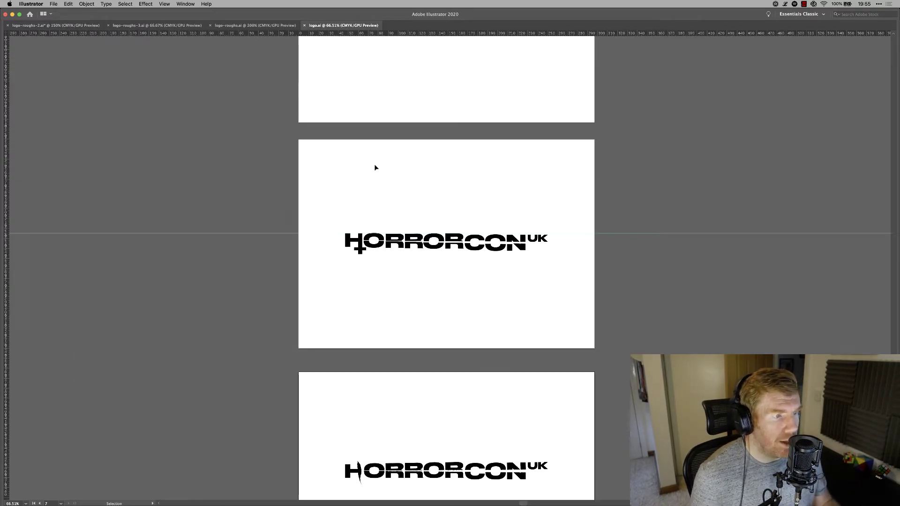
pyautogui.scroll(10, 374, 167)
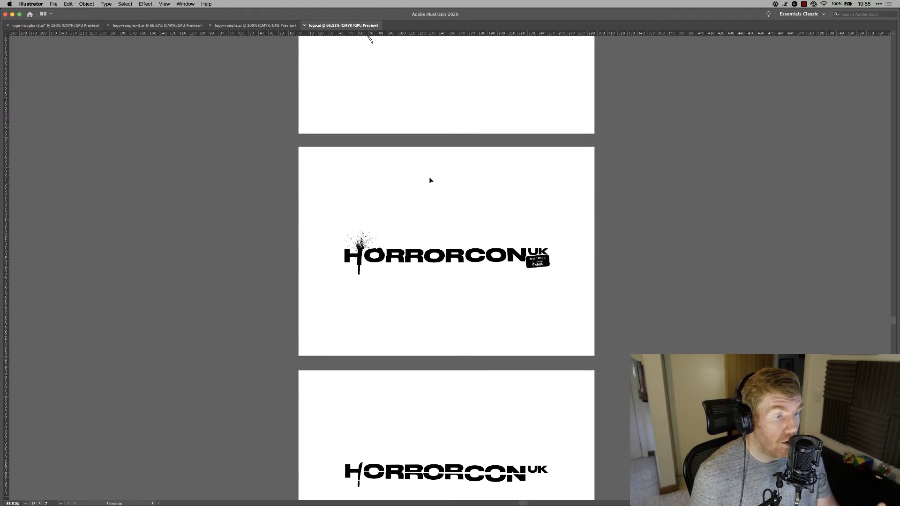
pyautogui.scroll(5, 440, 195)
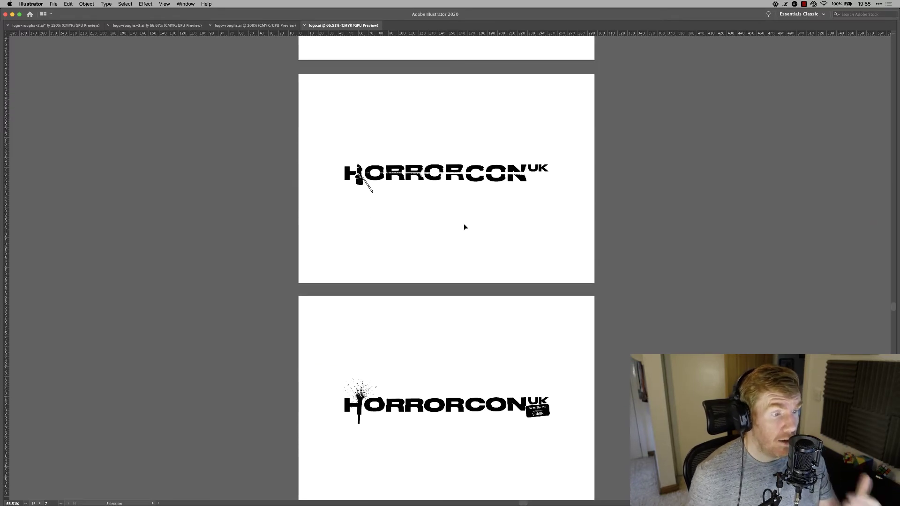
pyautogui.scroll(6, 465, 227)
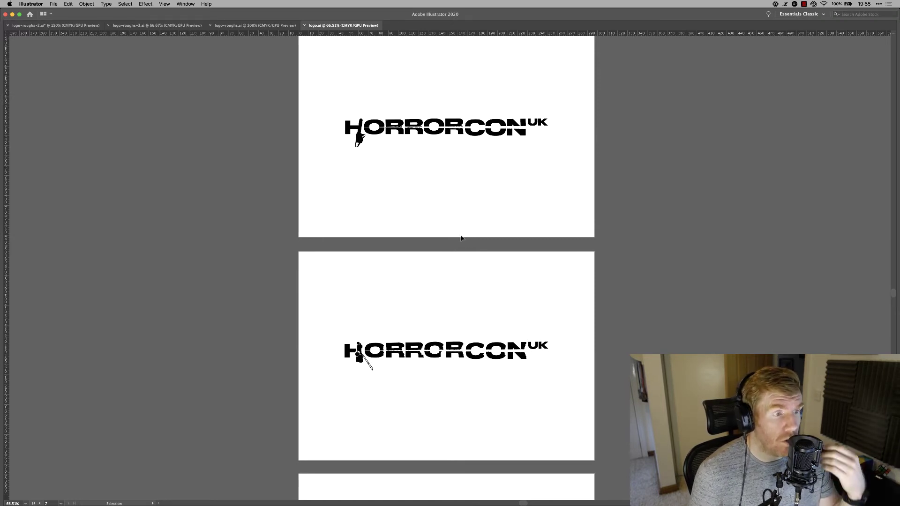
pyautogui.scroll(1, 460, 238)
pyautogui.scroll(5, 461, 238)
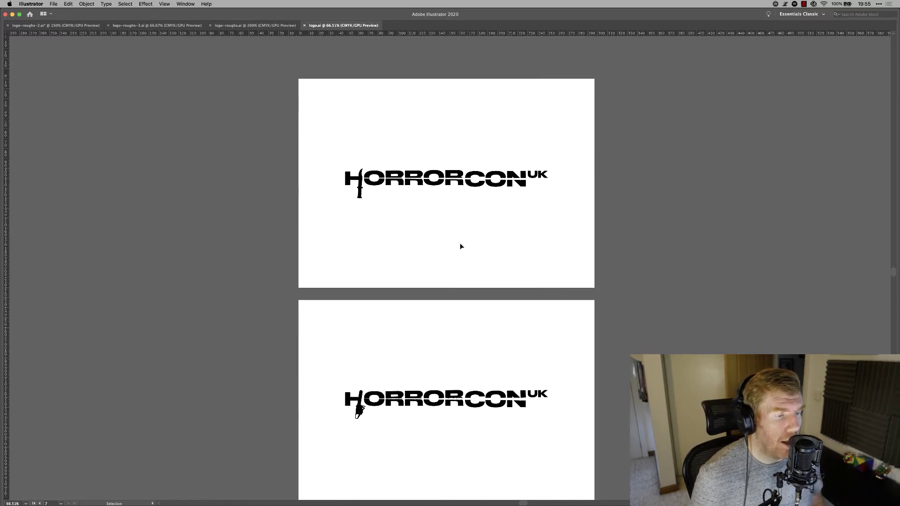
pyautogui.scroll(-1, 461, 247)
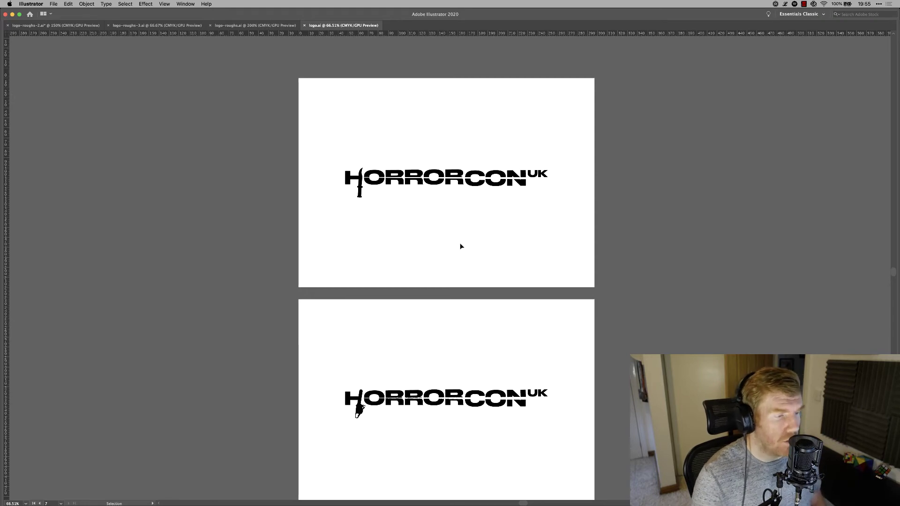
# Switch to Photoshop and bring up the home-new.psd homepage design
pyautogui.press('super+Tab')
pyautogui.press('super+Tab')
pyautogui.press('super+Tab')
pyautogui.press('super+Tab')
pyautogui.press('super+Tab')
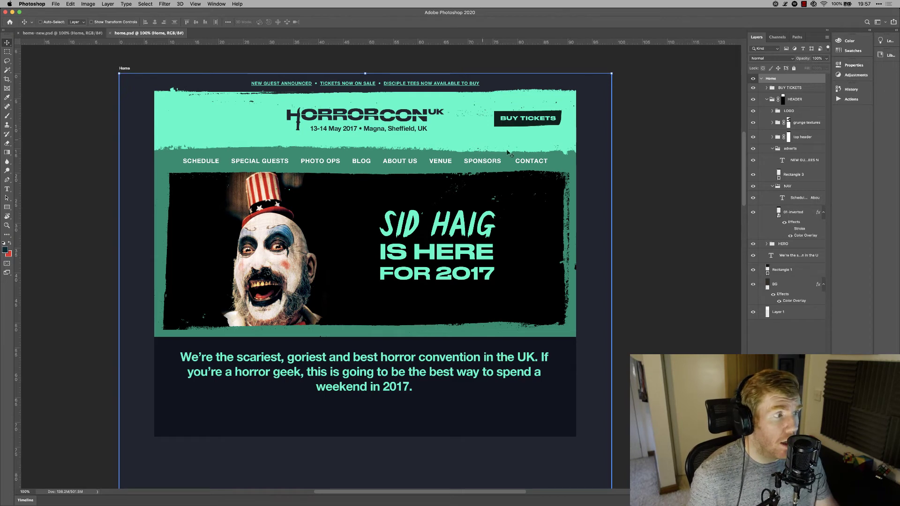
pyautogui.click(91, 33)
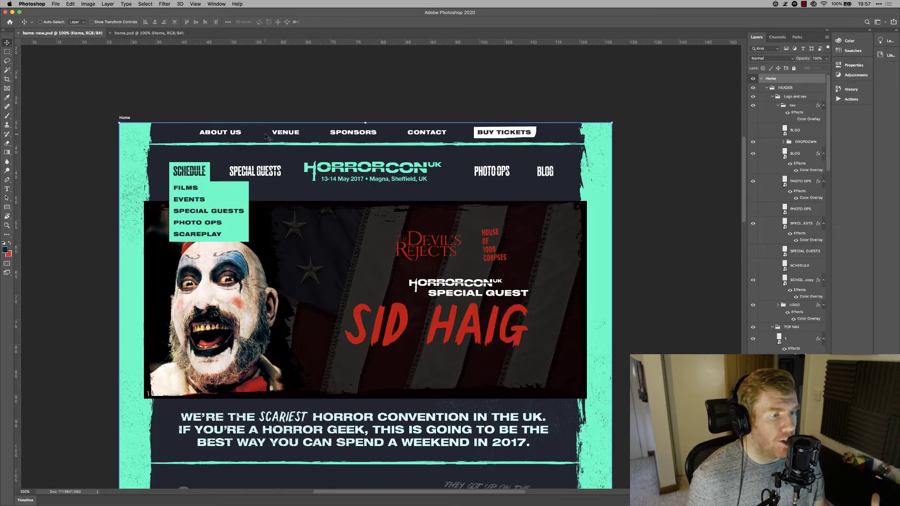
# Examine the homepage mockup's navigation, schedule dropdown and Sid Haig hero banner at 100%
pyautogui.scroll(-2, 161, 208)
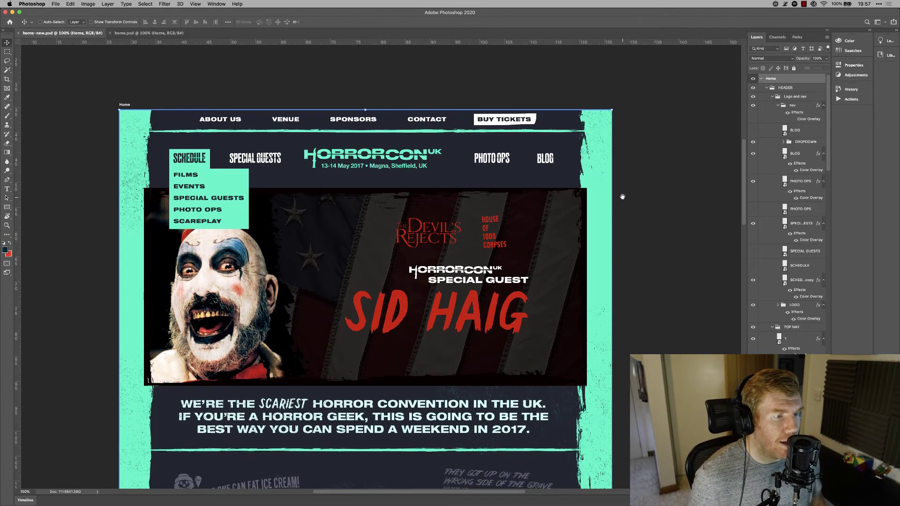
pyautogui.moveTo(642, 177); pyautogui.dragTo(688, 138)
pyautogui.scroll(-2, 688, 138)
pyautogui.hscroll(-2, 688, 138)
pyautogui.scroll(4, 629, 187)
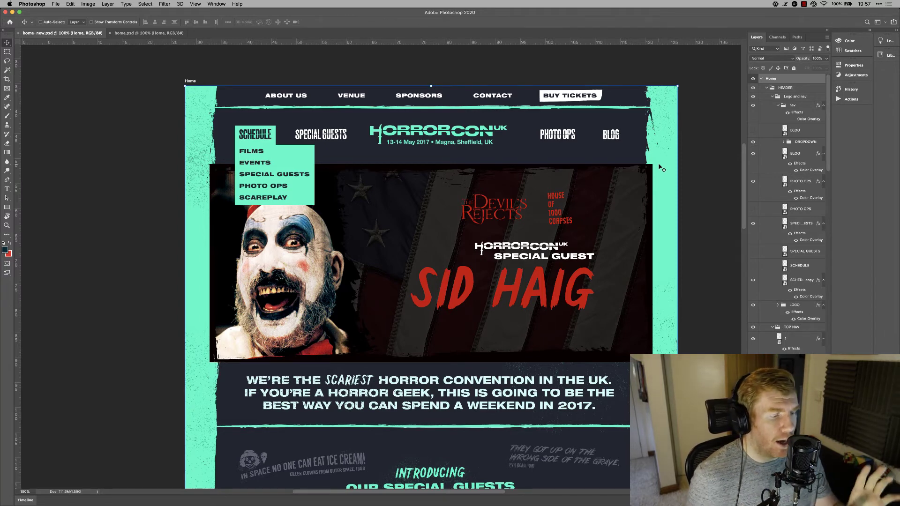
pyautogui.scroll(-1, 556, 160)
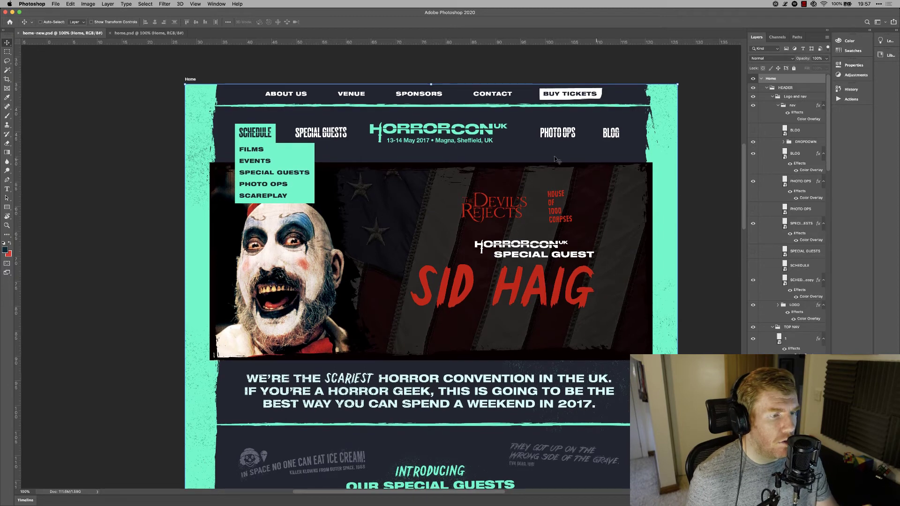
pyautogui.scroll(-3, 483, 156)
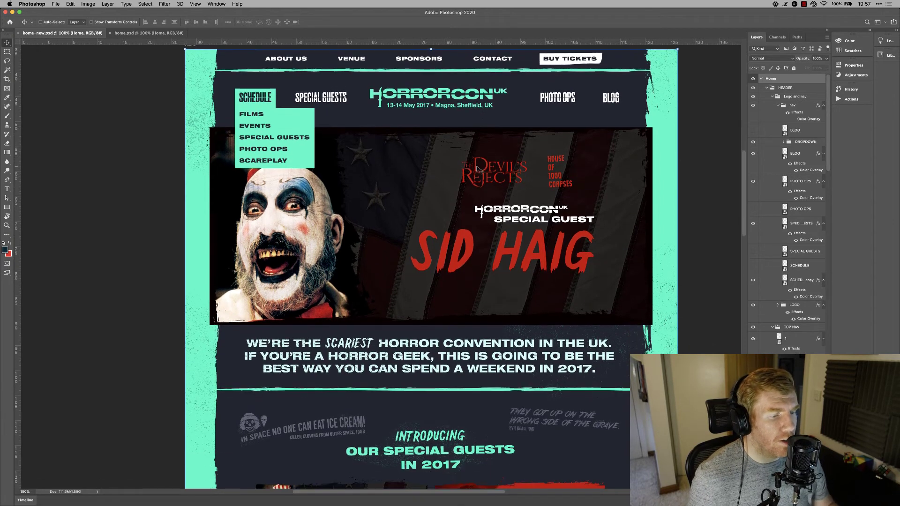
pyautogui.scroll(-3, 478, 169)
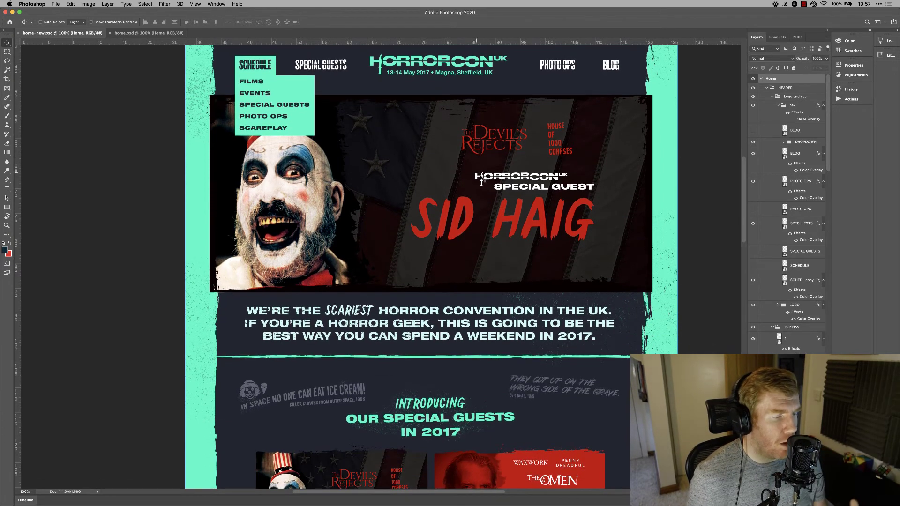
pyautogui.scroll(2, 399, 140)
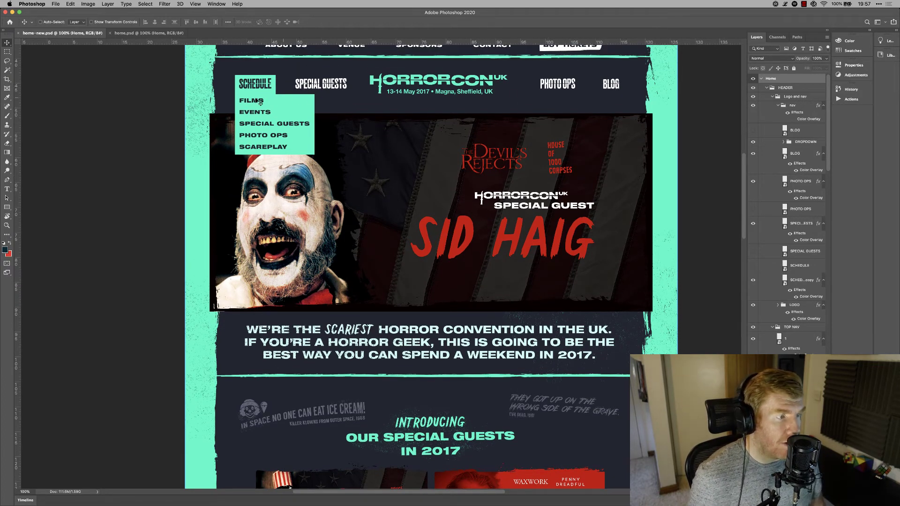
# Examine the homepage mockup from the introductory text through the special guests and blog posts to the footer links
pyautogui.scroll(-8, 377, 223)
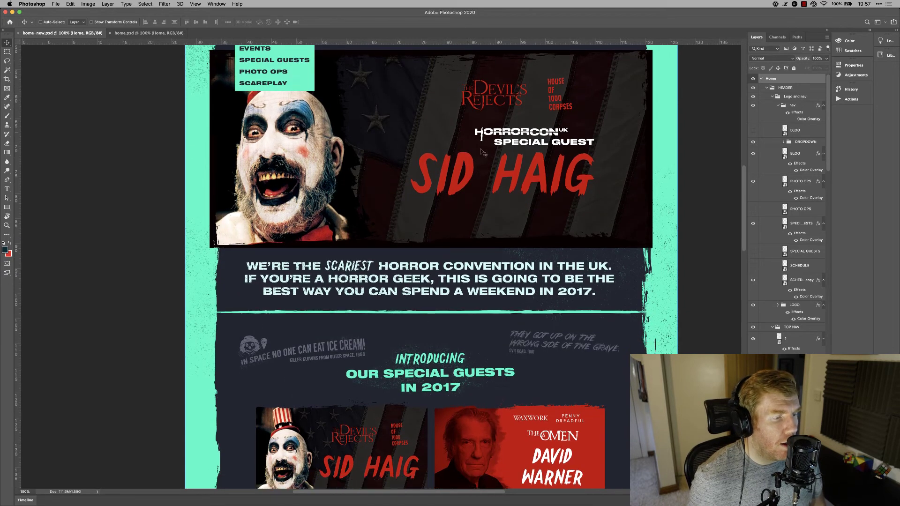
pyautogui.scroll(-3, 377, 224)
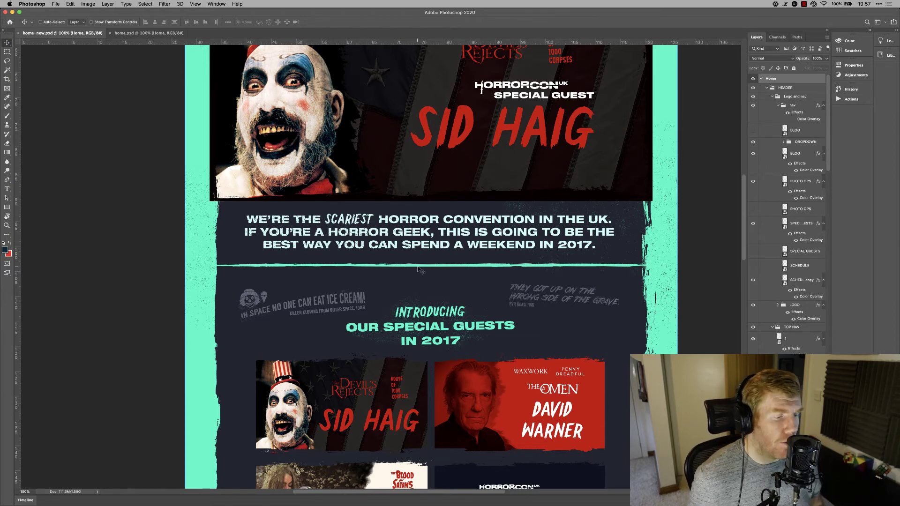
pyautogui.scroll(-5, 431, 264)
pyautogui.scroll(-7, 432, 264)
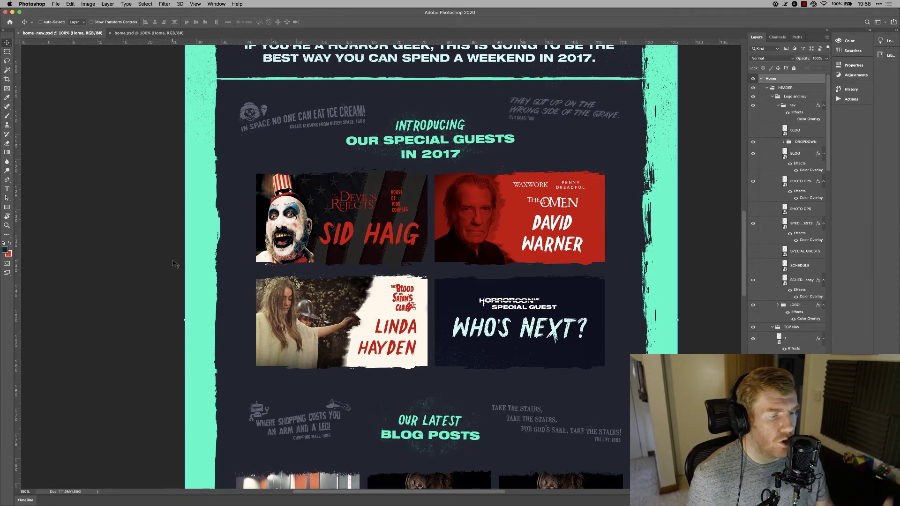
pyautogui.scroll(-12, 189, 277)
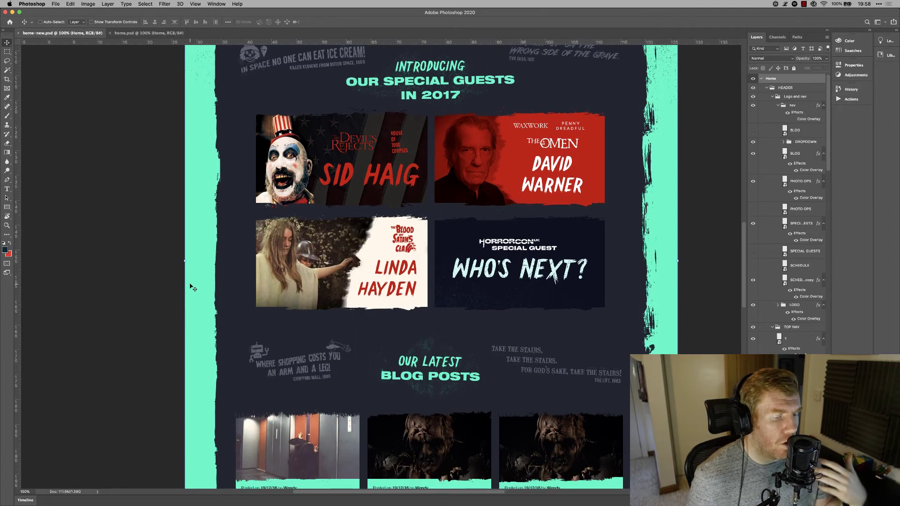
pyautogui.scroll(-4, 193, 282)
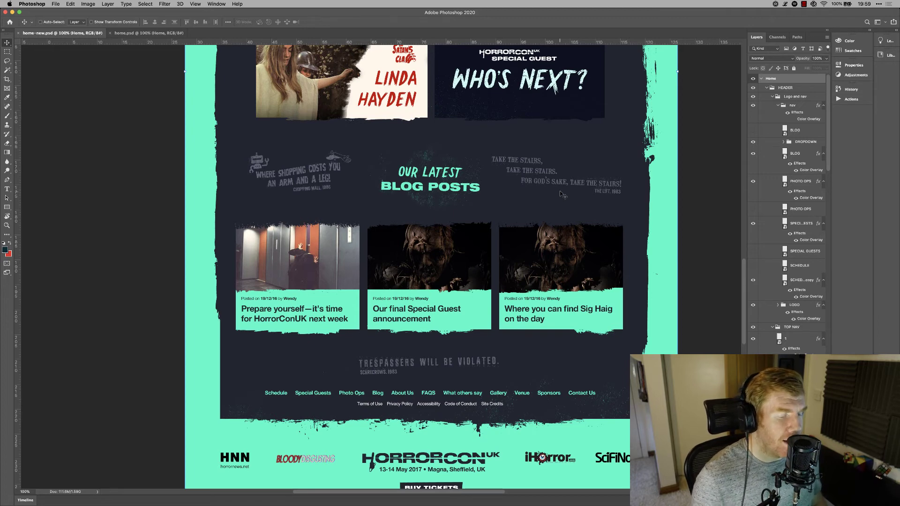
# Switch to horrorconuk-branding-guidelines.pdf in Preview and view the contents page and the Our Brand overview on page 3
pyautogui.press('super+Tab')
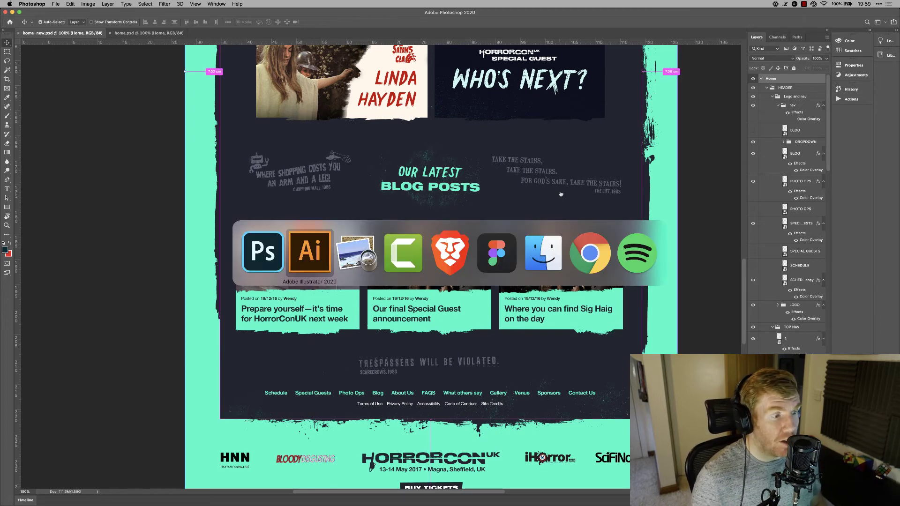
pyautogui.press('super+Tab')
pyautogui.press('super+Tab')
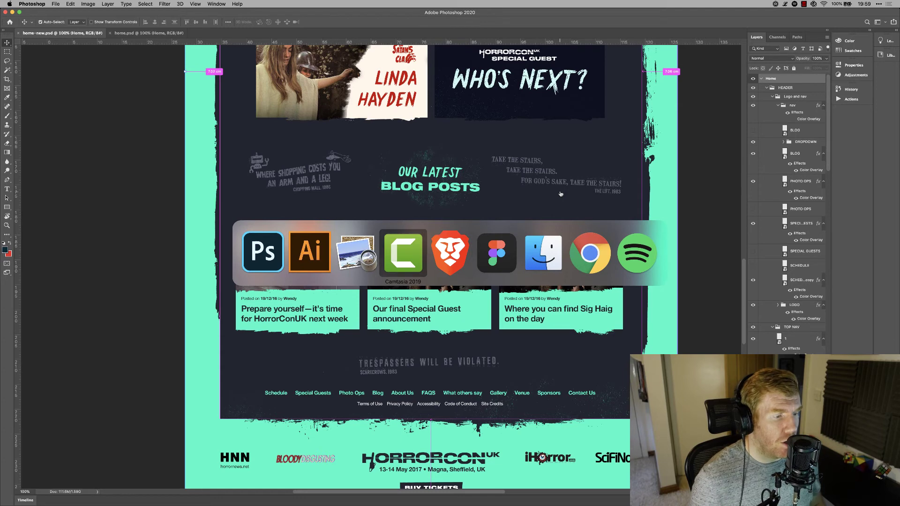
pyautogui.press('super+shift+Tab')
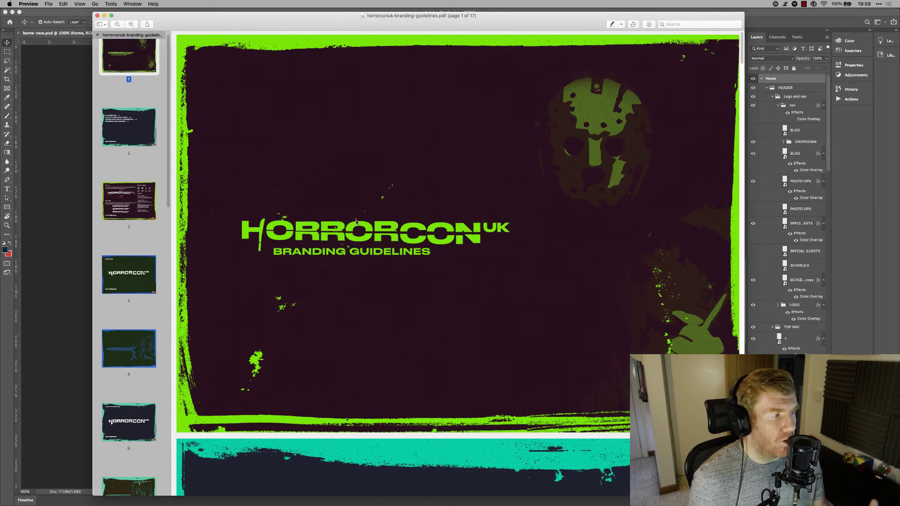
pyautogui.scroll(1, 148, 159)
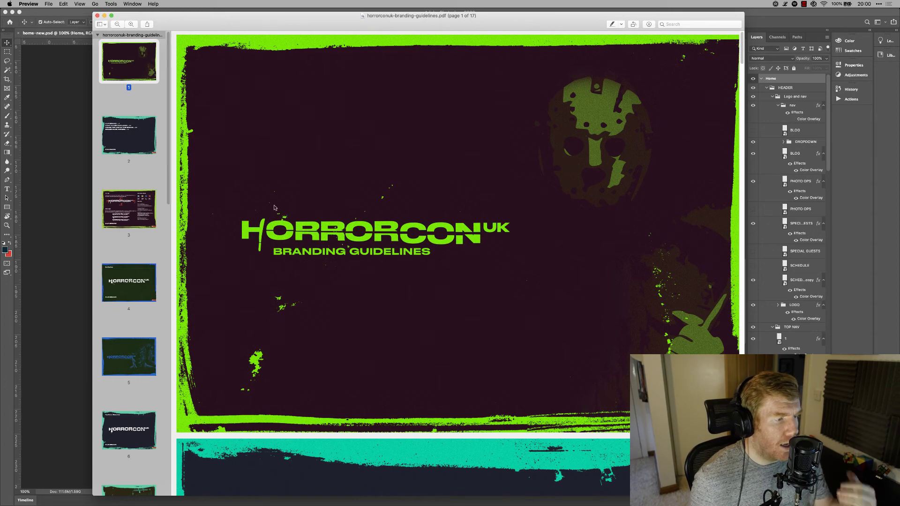
pyautogui.click(132, 142)
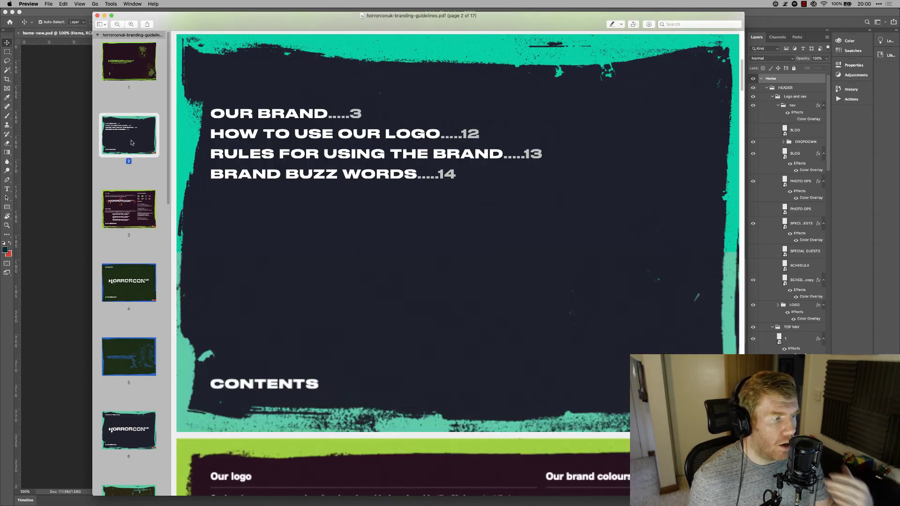
pyautogui.click(151, 202)
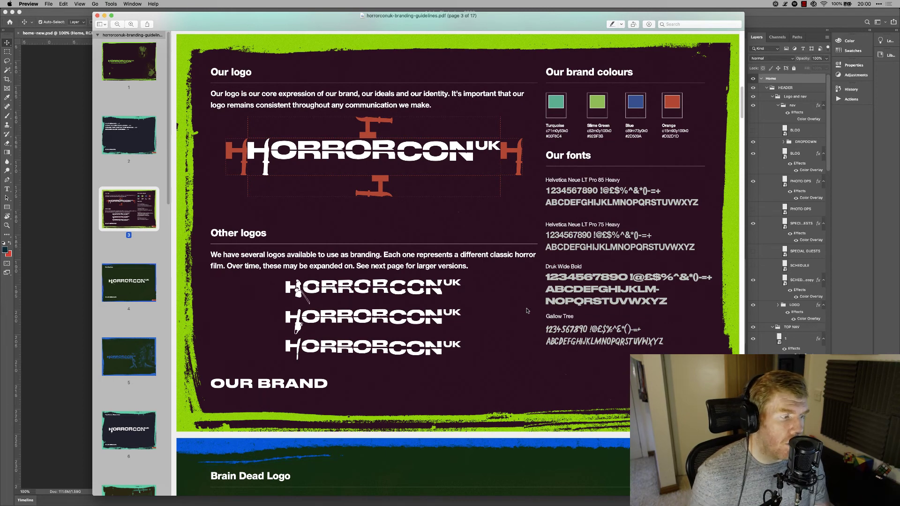
# Examine the Brain Dead and Texas Chainsaw Massacre logo pages with their matching artwork, pages 4 to 7
pyautogui.click(113, 286)
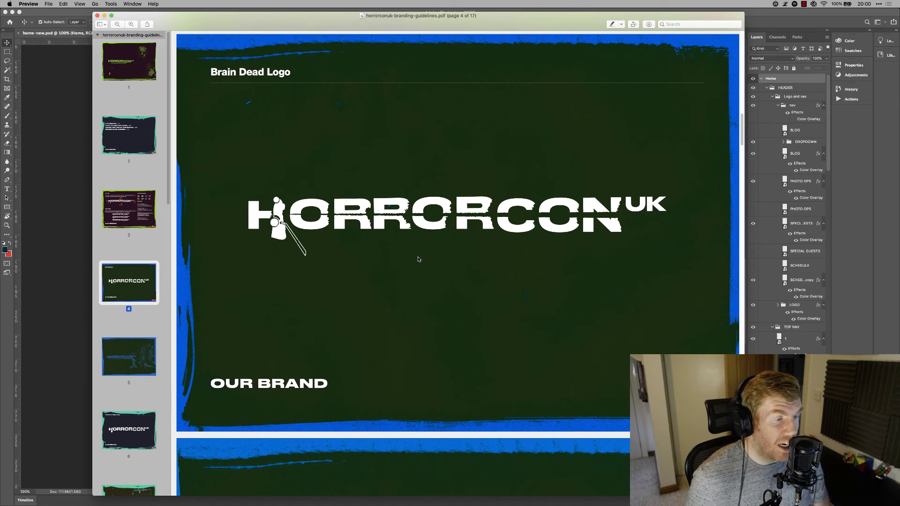
pyautogui.scroll(-1, 291, 280)
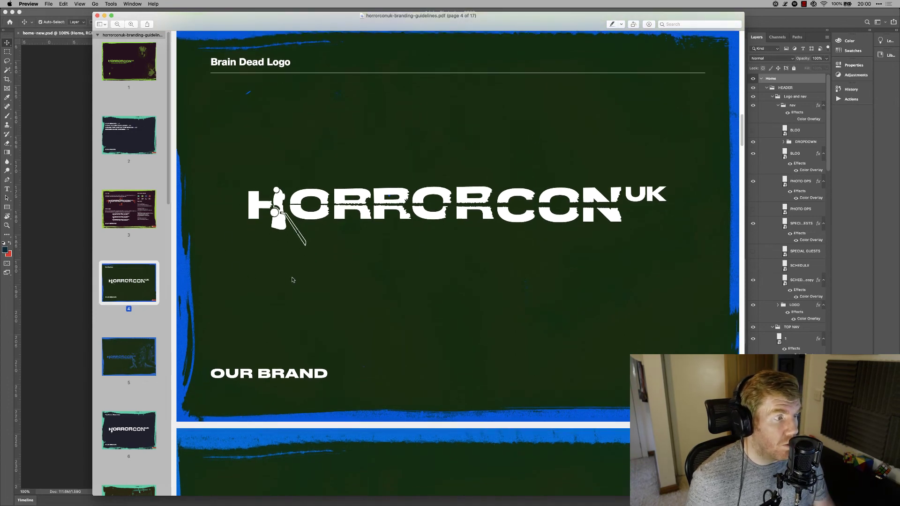
pyautogui.scroll(-1, 241, 374)
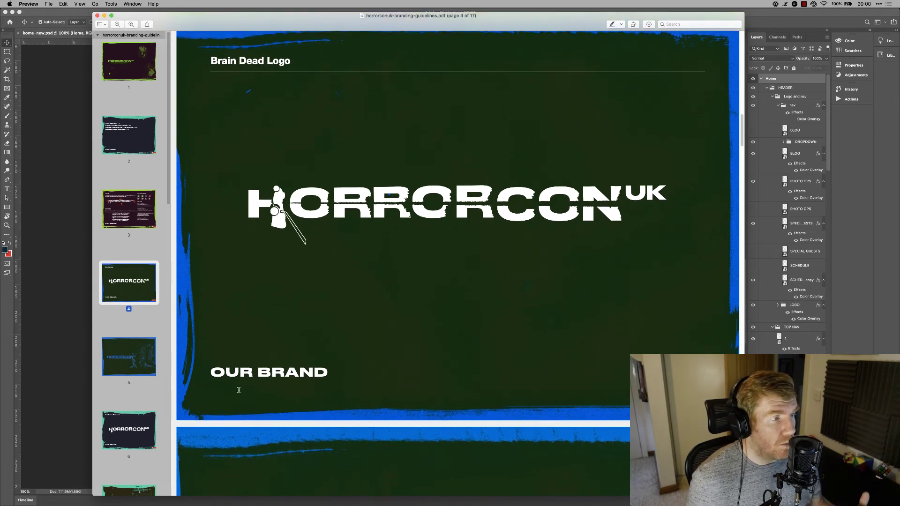
pyautogui.scroll(-15, 239, 390)
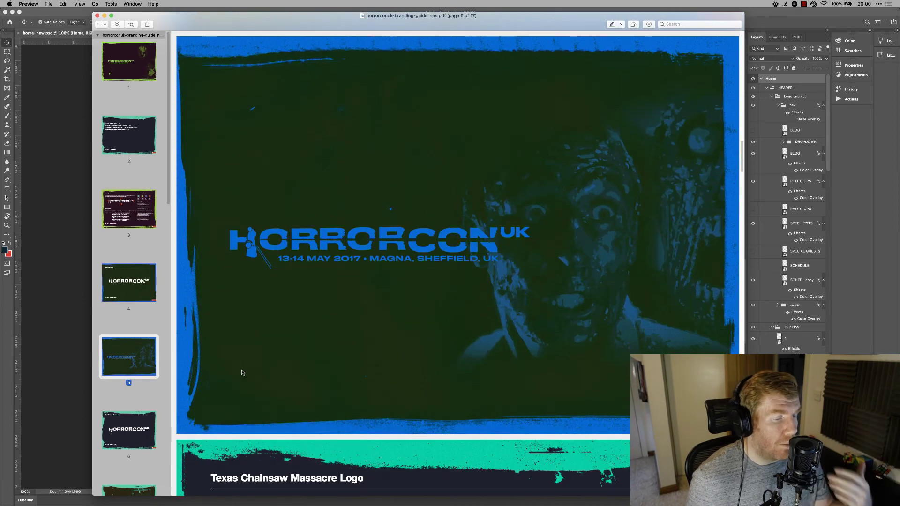
pyautogui.scroll(-10, 237, 334)
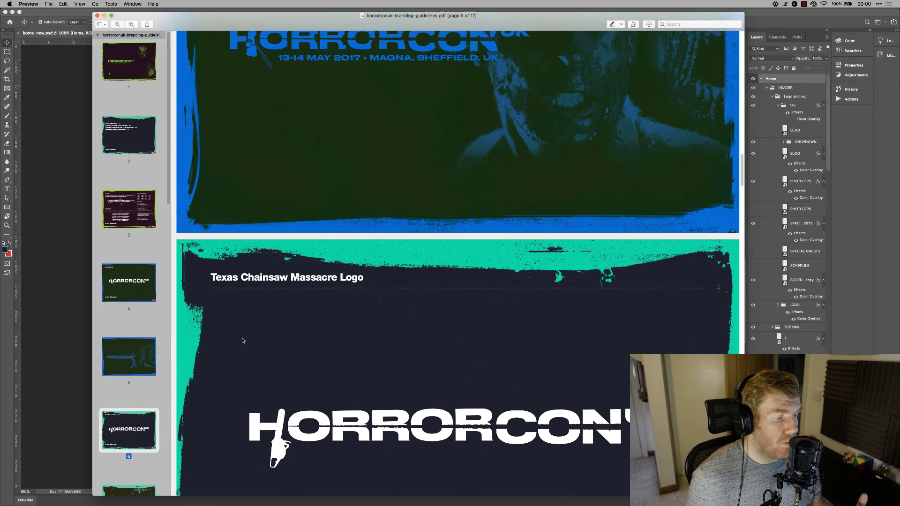
pyautogui.scroll(-13, 242, 340)
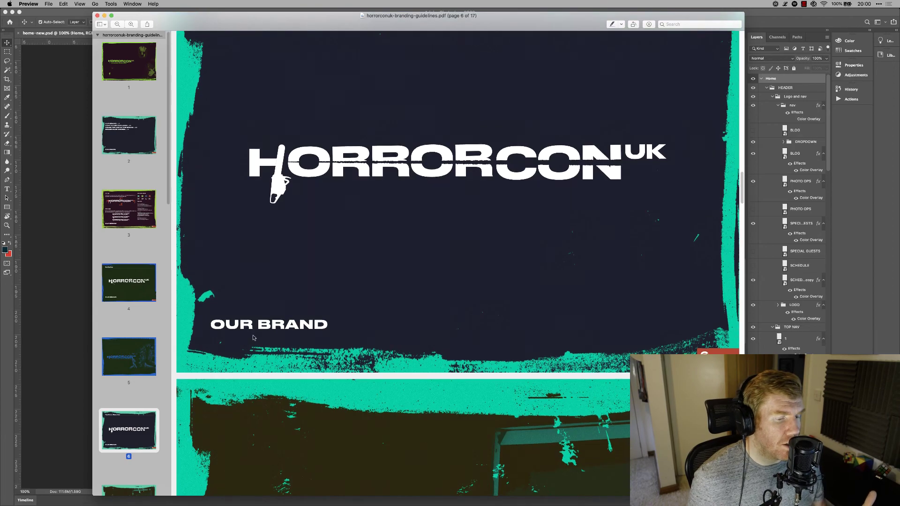
pyautogui.scroll(-20, 253, 337)
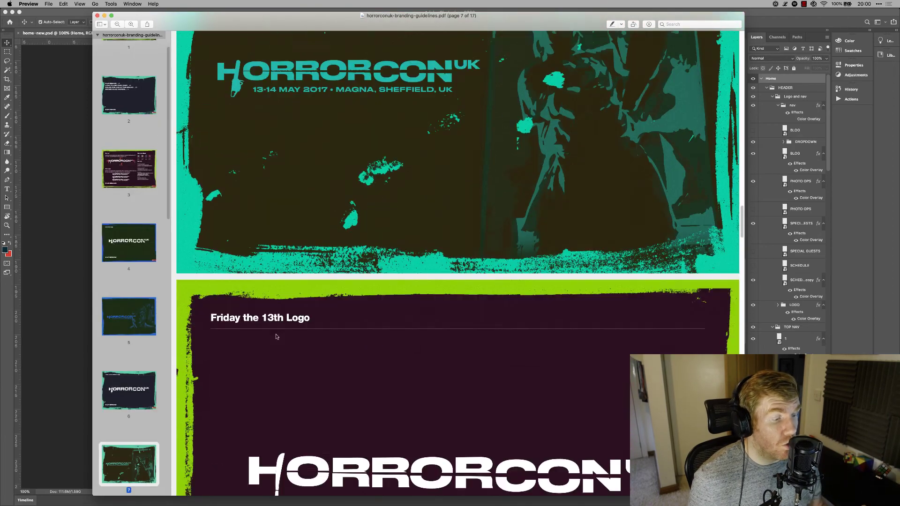
# Examine the Friday the 13th logo on page 8 and its hockey-mask artwork on page 9
pyautogui.scroll(-14, 276, 336)
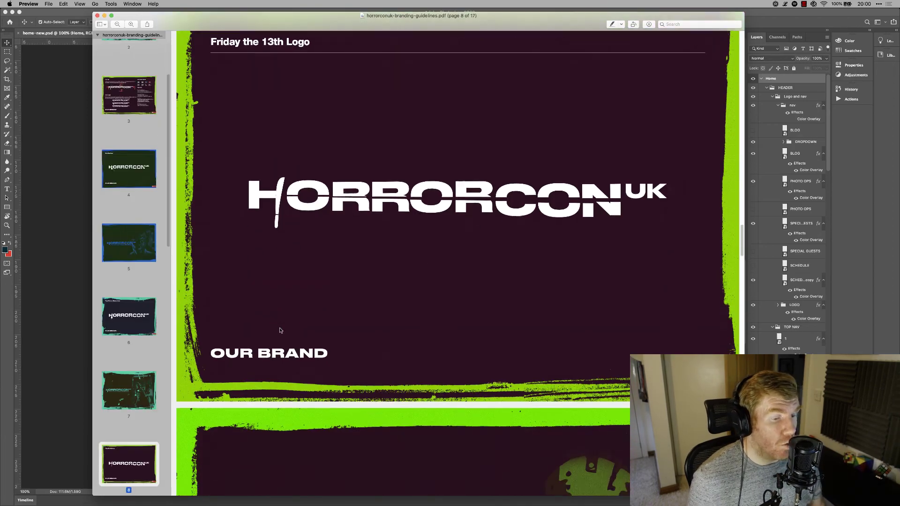
pyautogui.scroll(-18, 280, 331)
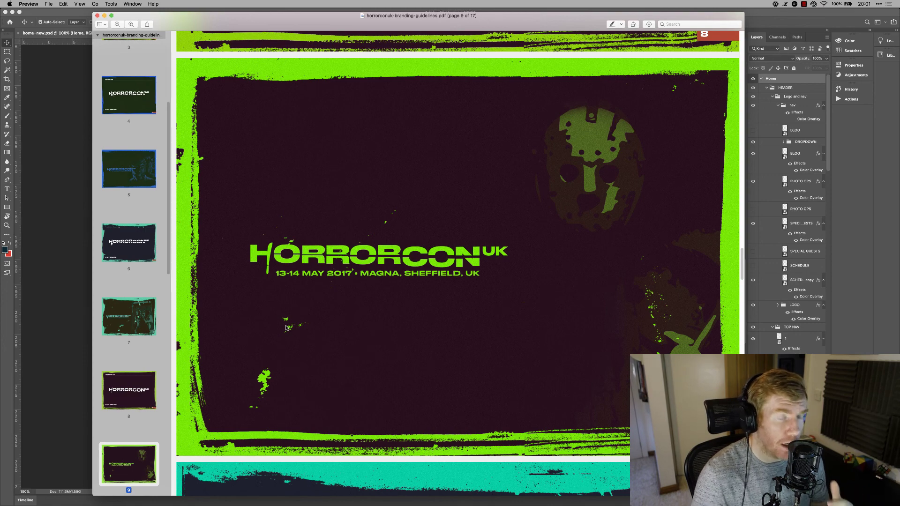
pyautogui.scroll(-10, 287, 327)
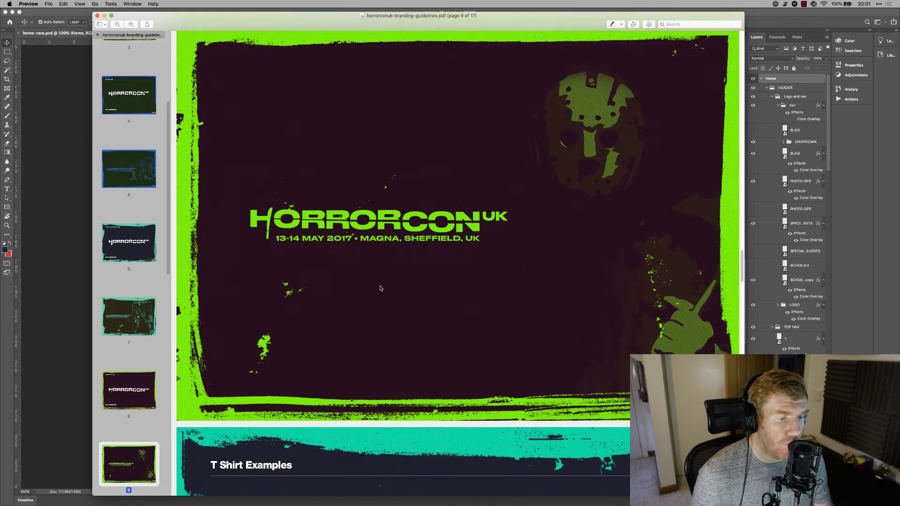